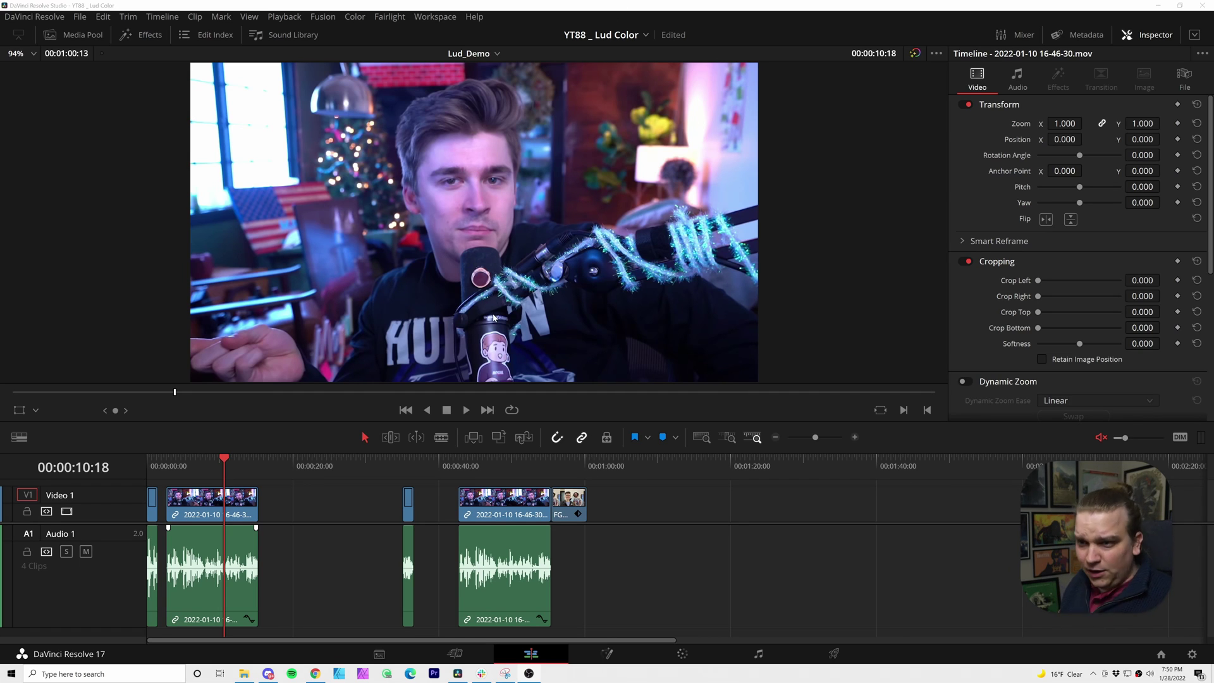
Step: Compare the ungraded webcam clip with the graded version by moving the playhead between them on the timeline
left_click(403, 469)
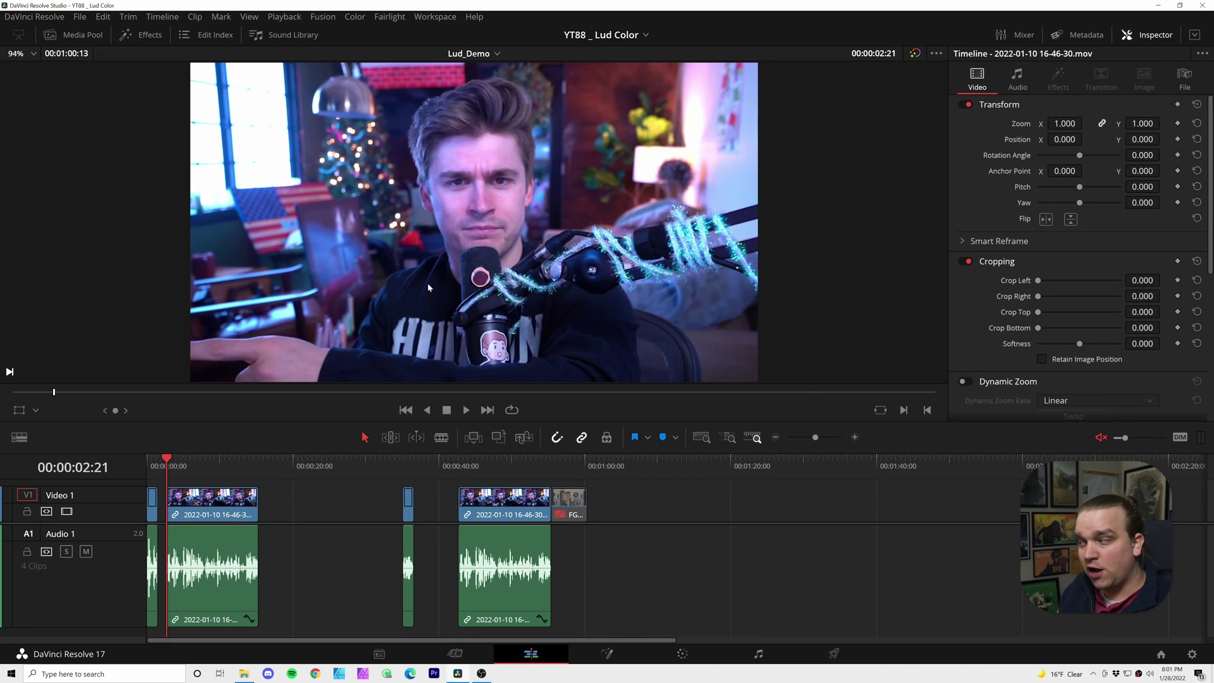
left_click(457, 470)
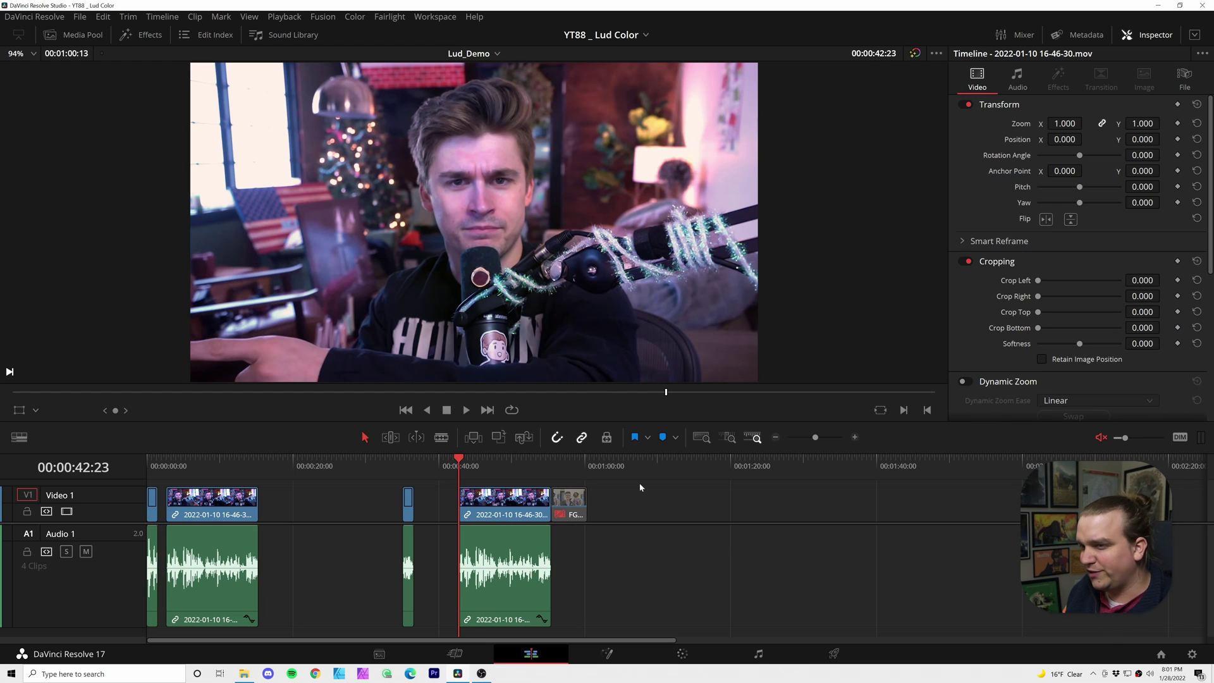
left_click(212, 464)
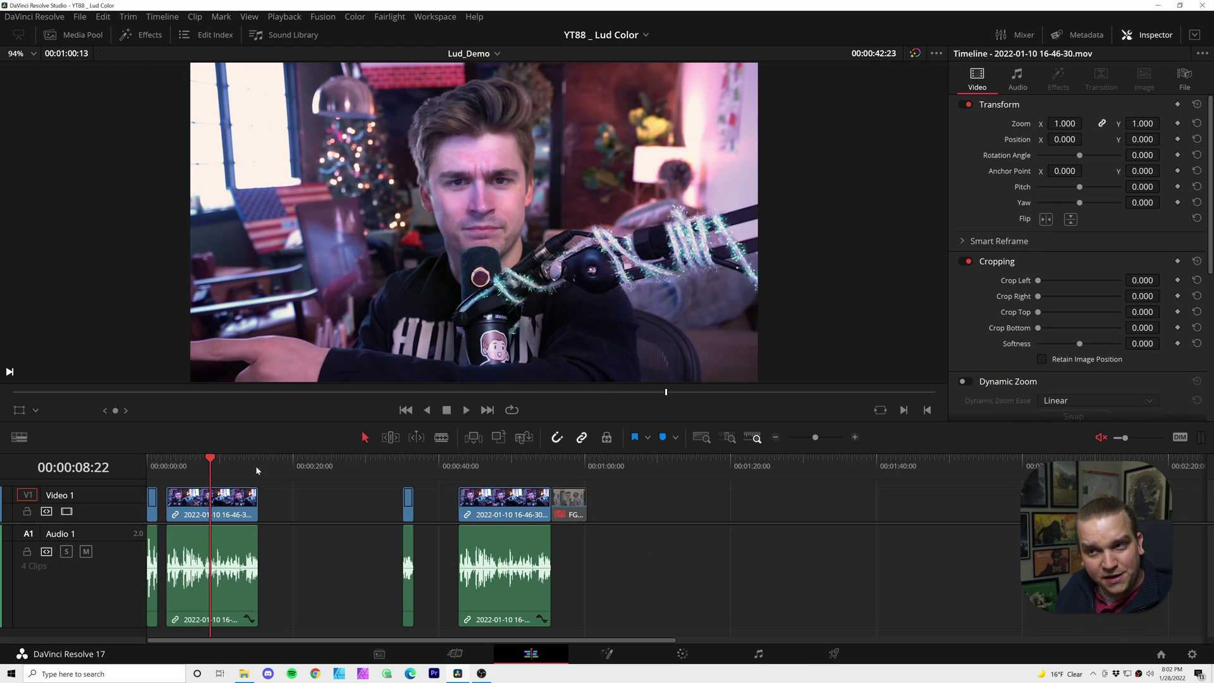
left_click(462, 468)
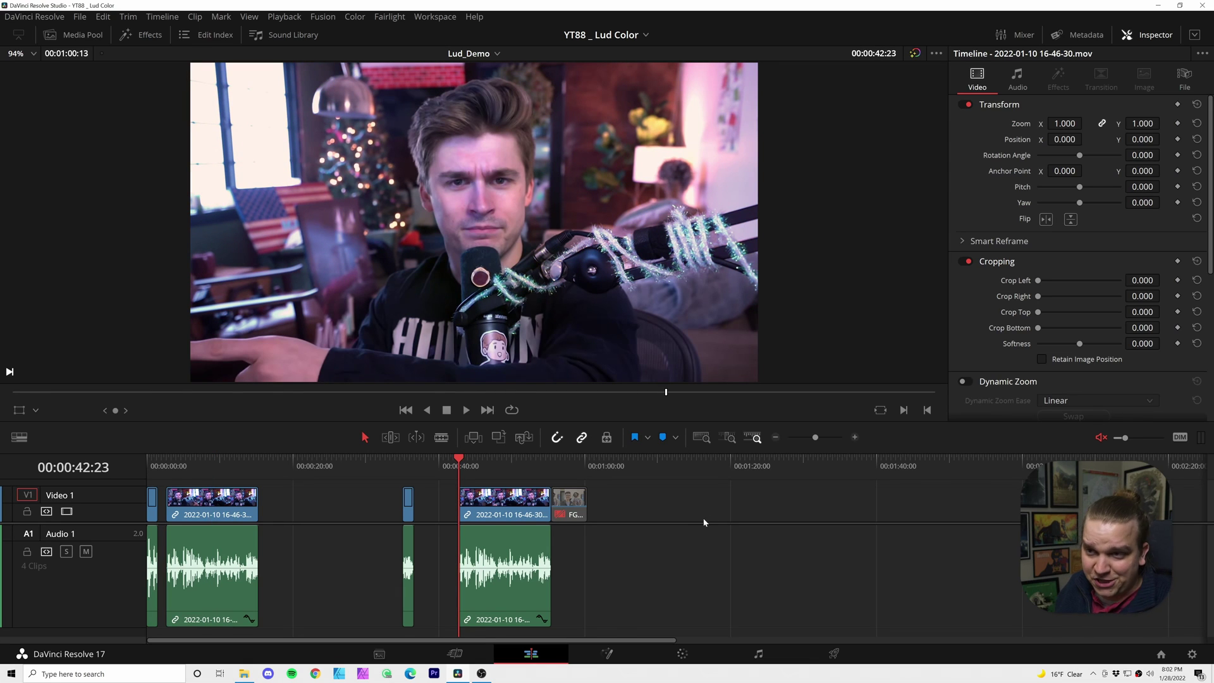
Step: Duplicate the ungraded webcam clip into the empty space after the last clip and open the copy in the Color page
left_click(202, 518)
left_click_drag(197, 512, 697, 511)
left_click_drag(630, 467, 645, 501)
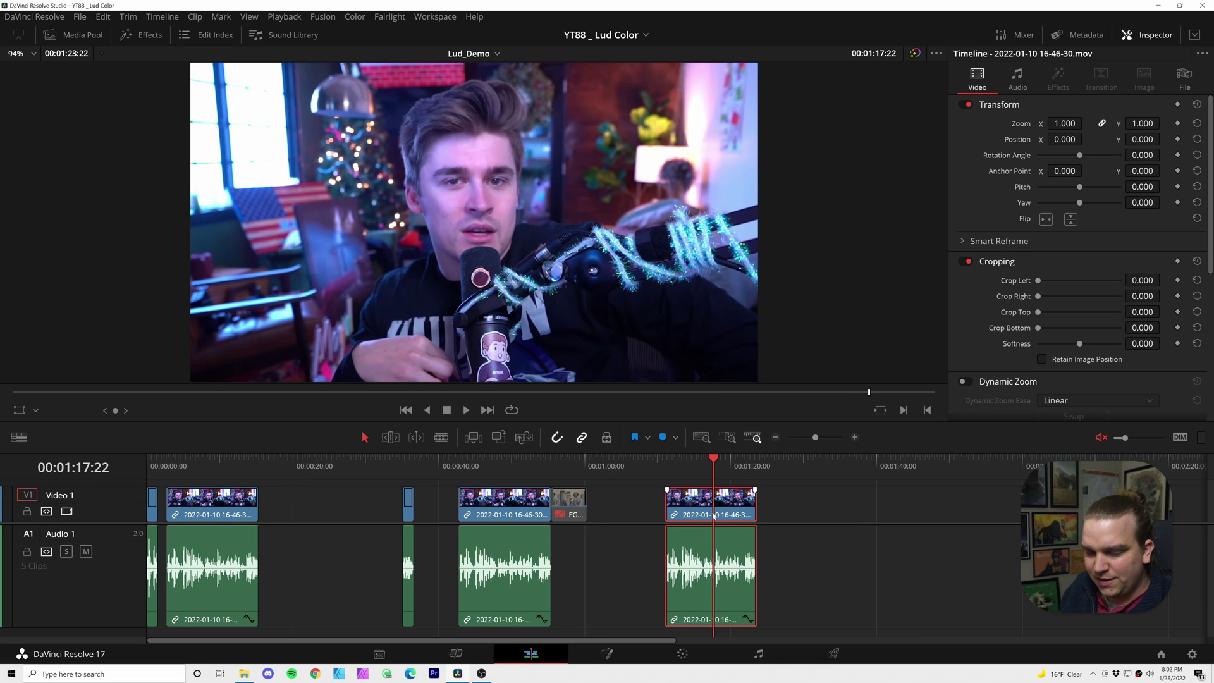
left_click(686, 657)
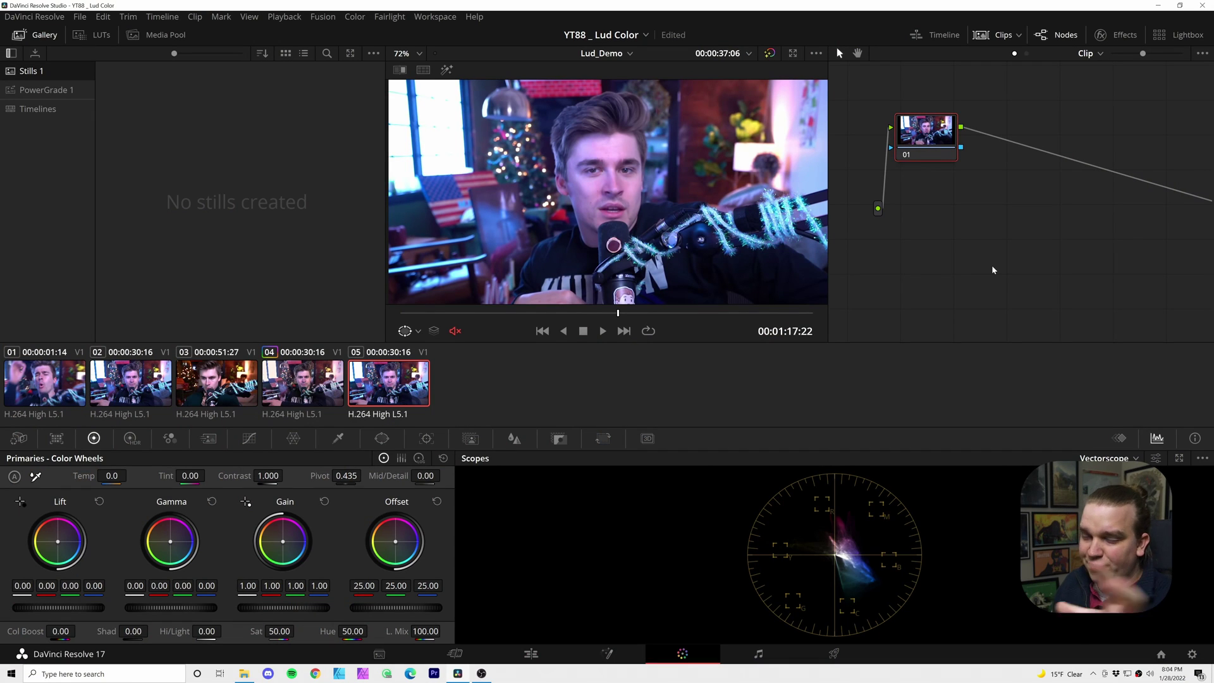
Step: Reposition node 01 in the node graph and add a serial node after it
left_click_drag(941, 142, 940, 141)
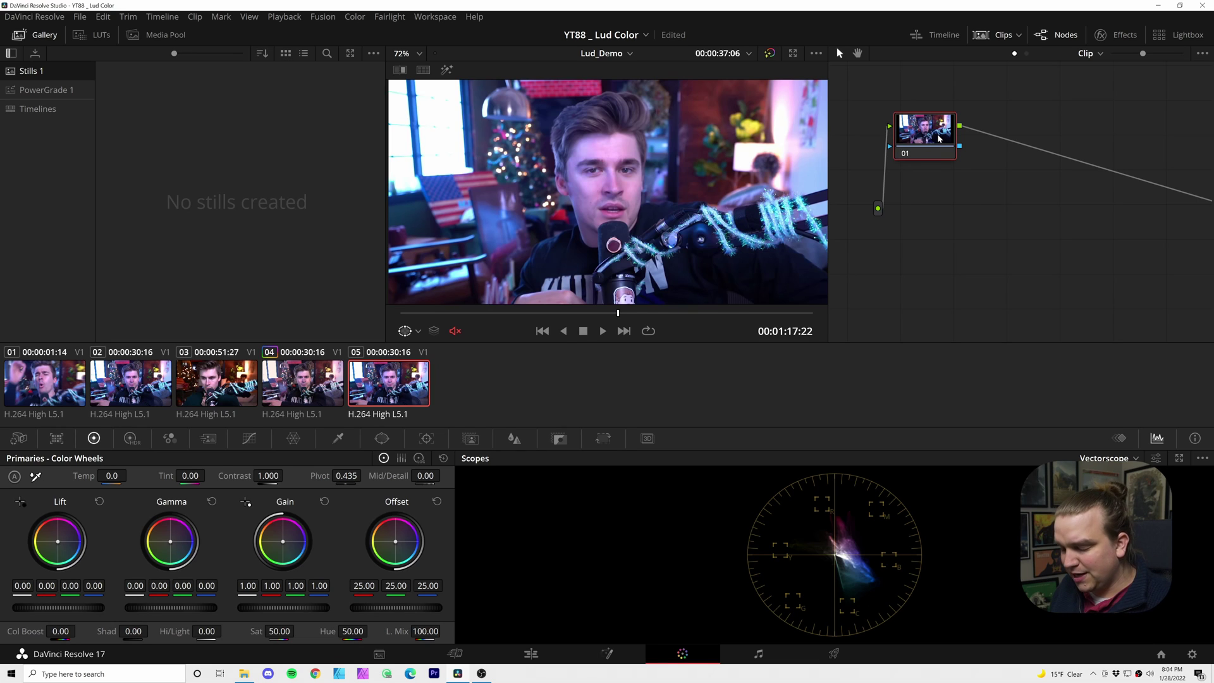
mouse_move(939, 138)
left_mouse_down()
mouse_move(941, 125)
mouse_move(969, 144)
mouse_move(948, 159)
left_mouse_up()
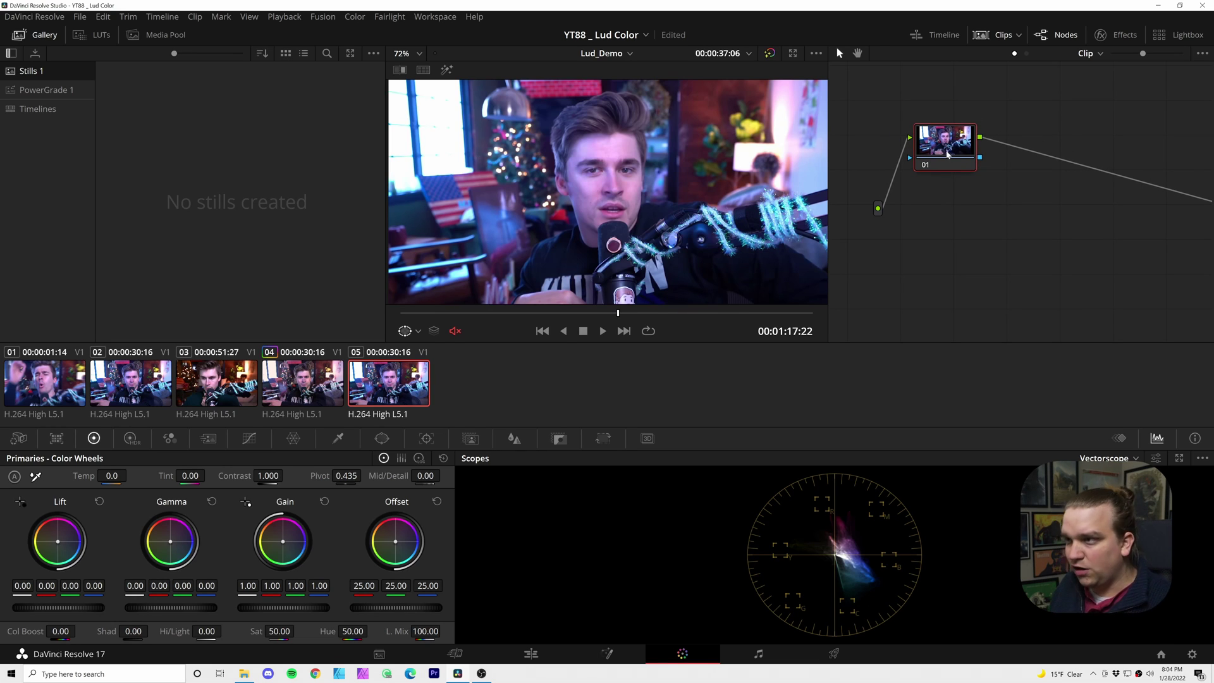
key("alt+s")
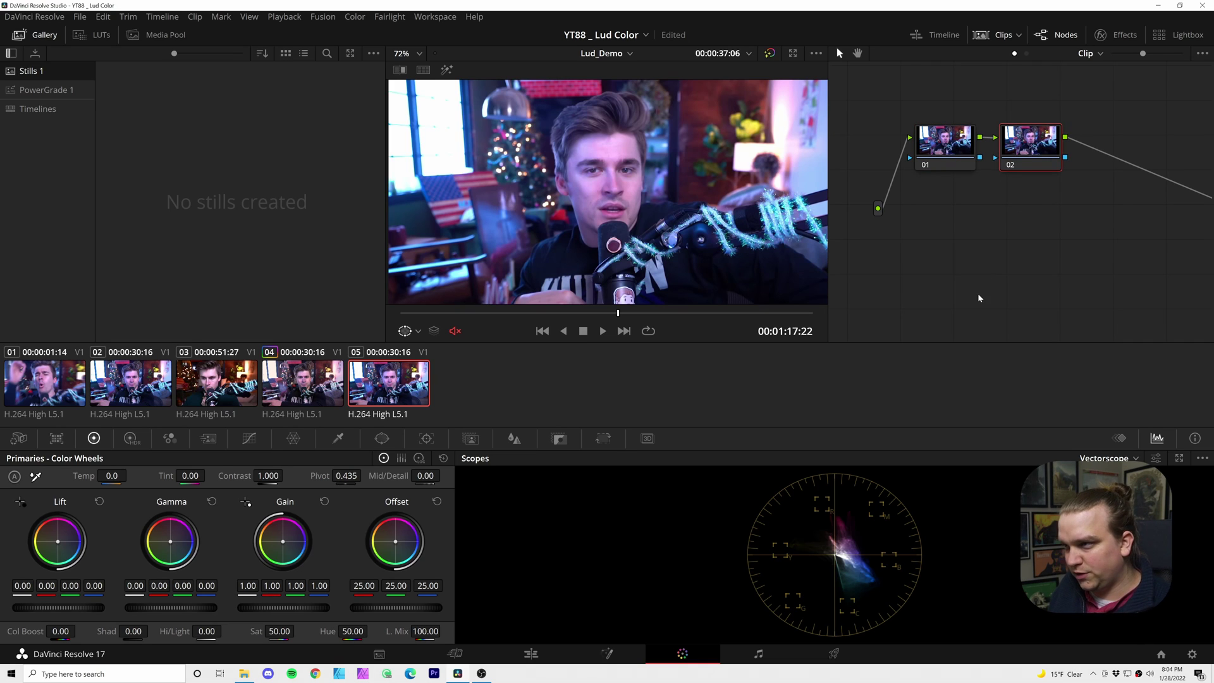
Step: Add a circular window to node 01, shape it into a tall ellipse around the man's face with softness about 3.59, and invert it
left_click(943, 152)
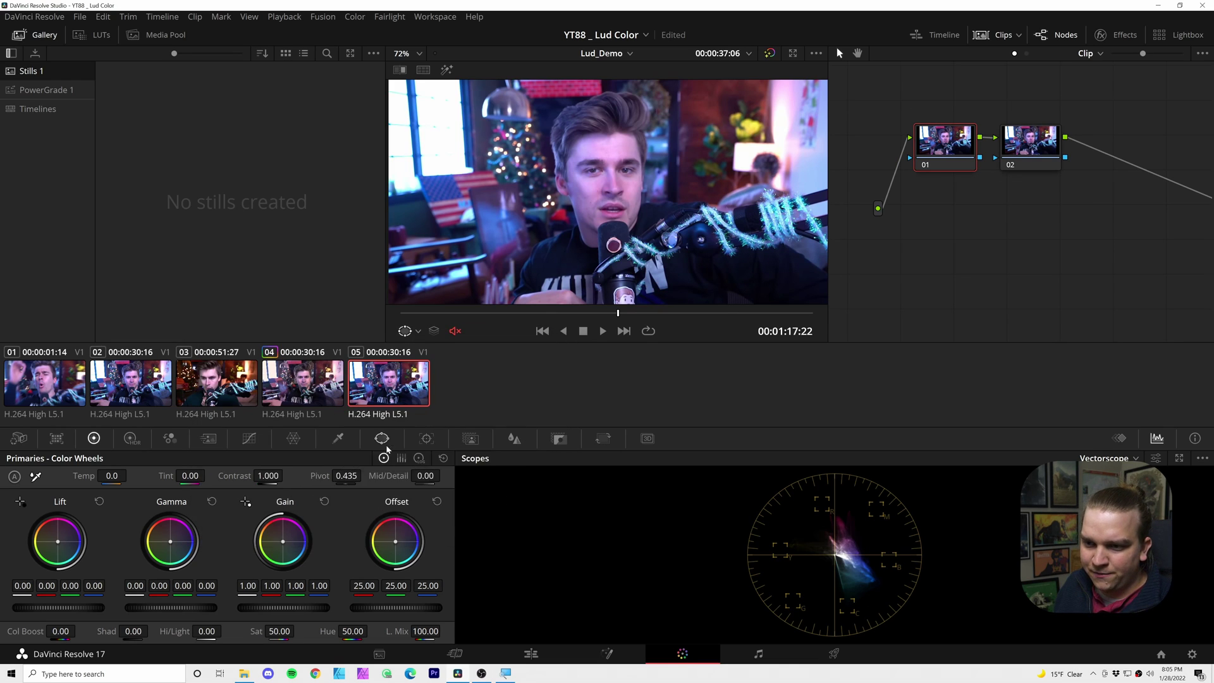
left_click(382, 441)
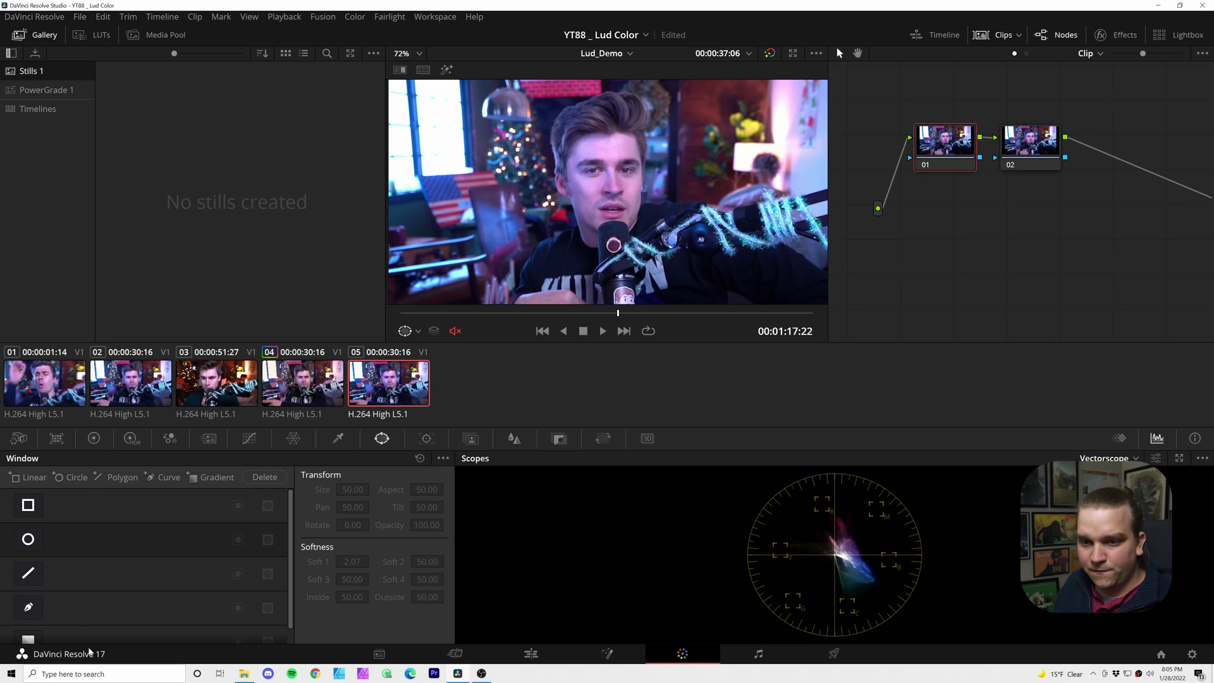
left_click(28, 539)
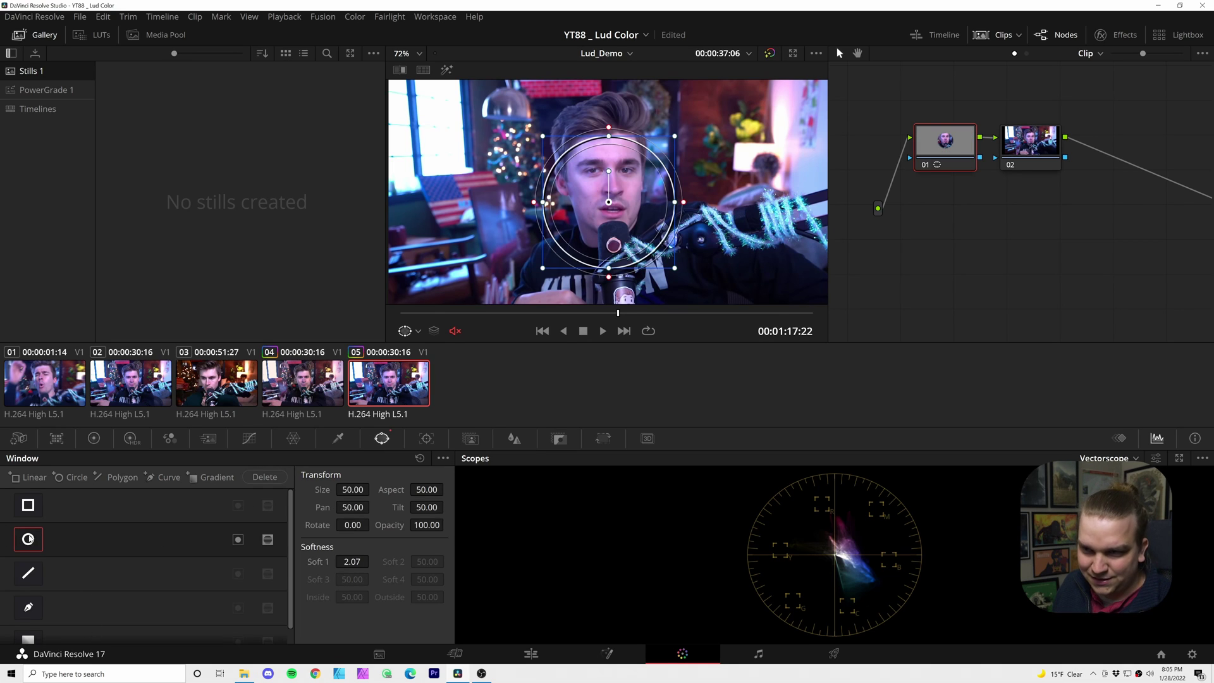
left_click_drag(608, 134, 609, 78)
left_click_drag(675, 202, 666, 202)
left_click_drag(672, 202, 678, 203)
left_click_drag(618, 248, 619, 239)
left_click_drag(668, 196, 657, 202)
left_click_drag(597, 180, 592, 183)
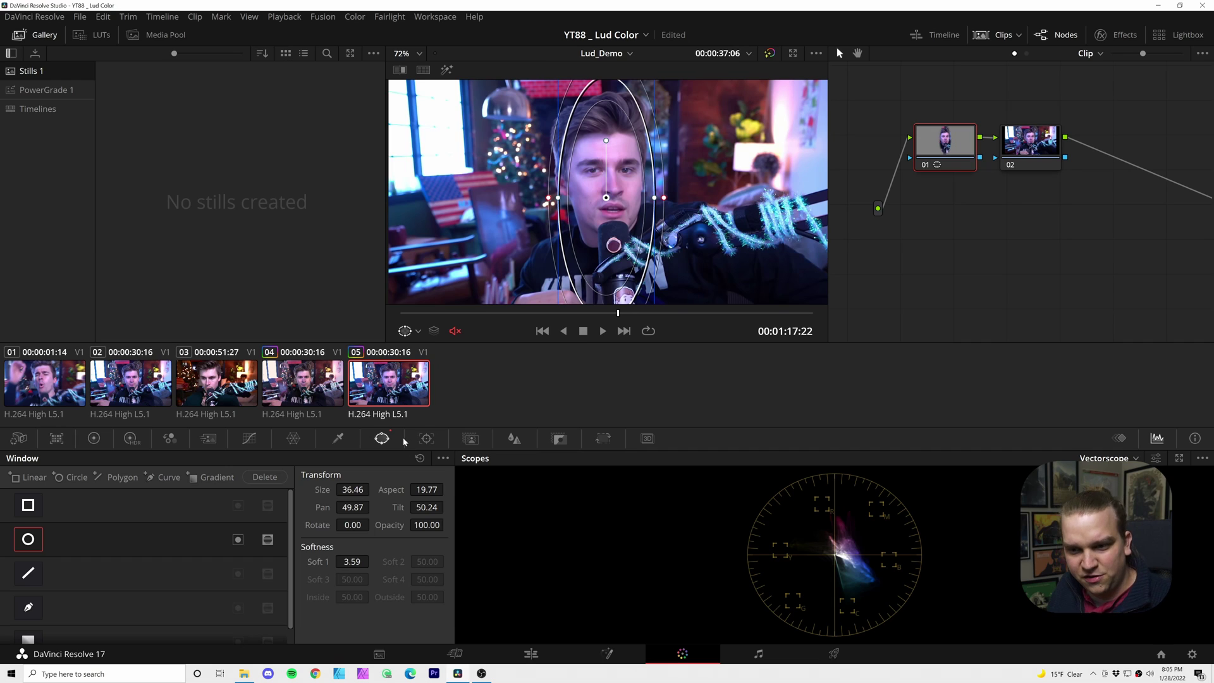
left_click(238, 539)
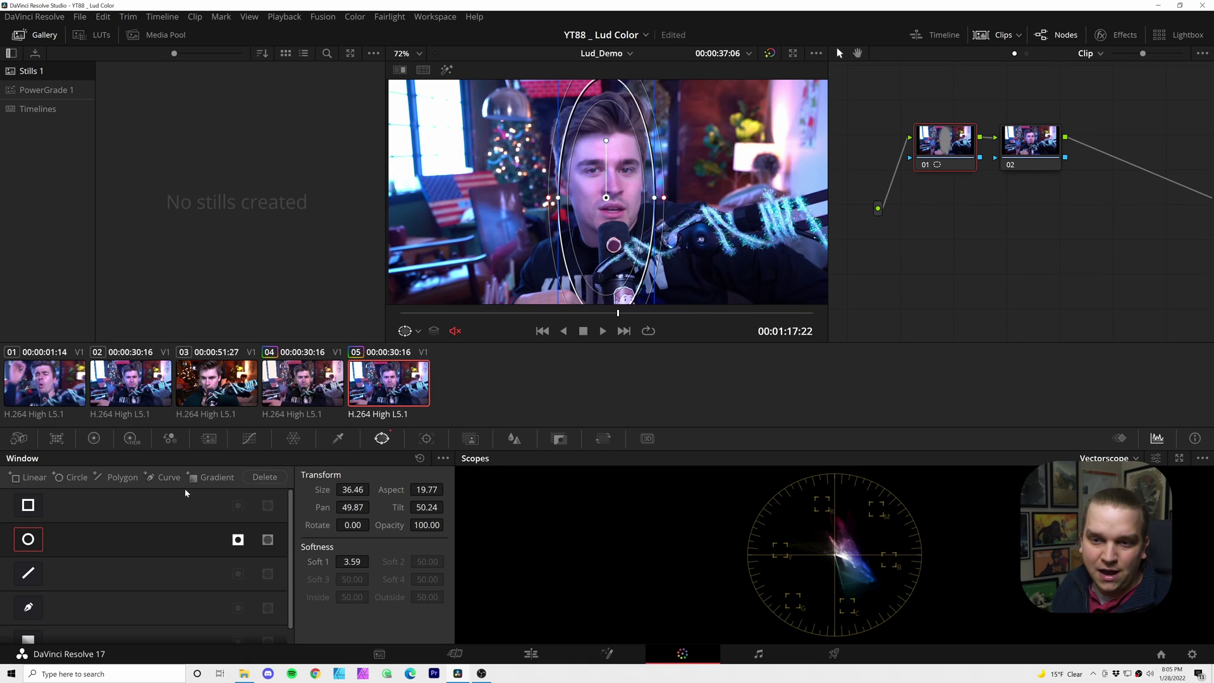
Step: Soften the window's edge on node 01 while testing the mask with gamma raised to 0.19, and reset the gamma
left_click(89, 437)
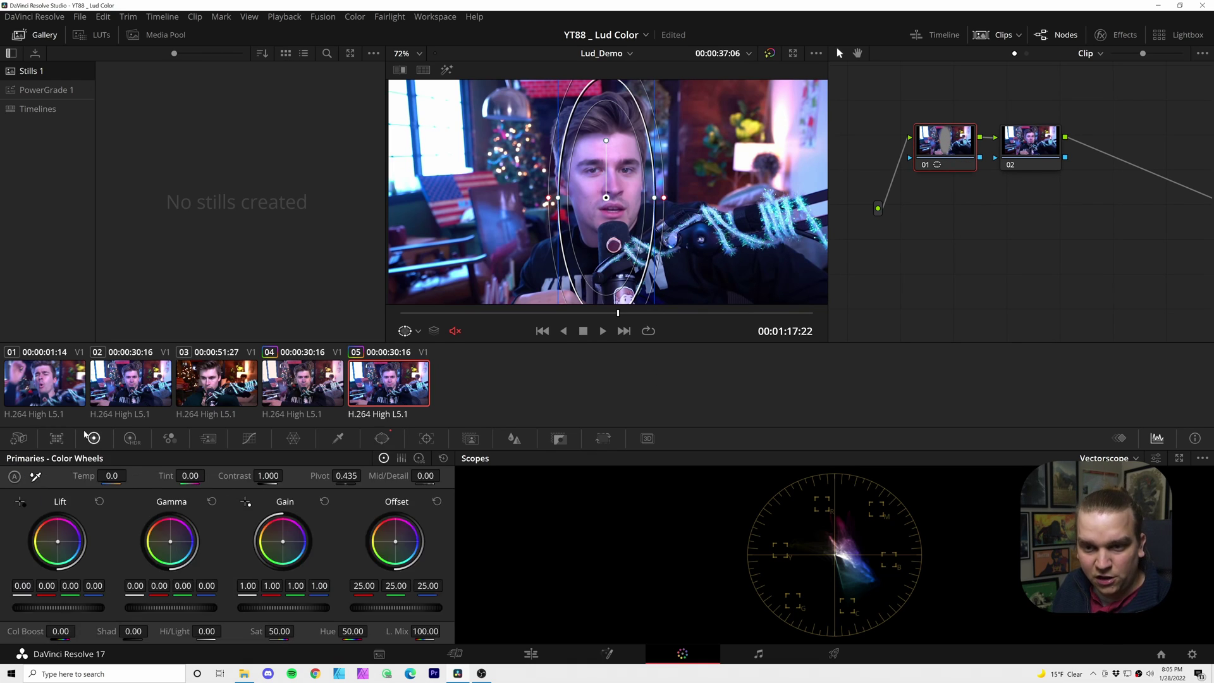
left_click_drag(167, 609, 195, 609)
left_click_drag(665, 198, 671, 206)
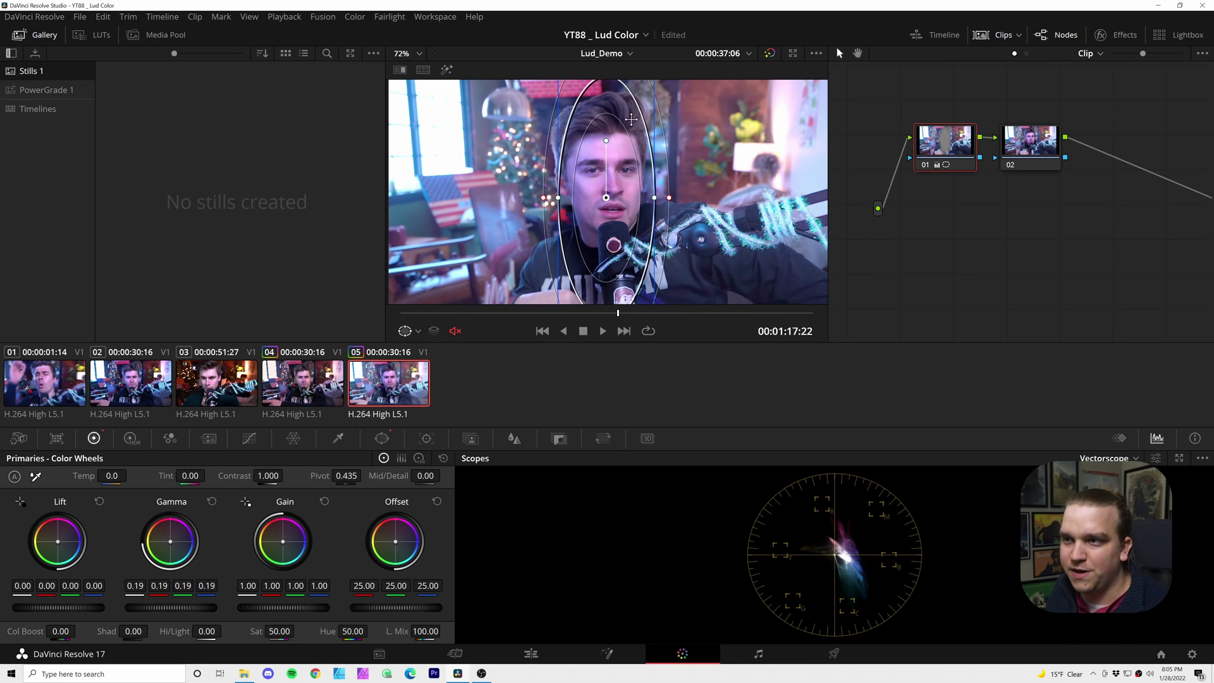
left_click(212, 502)
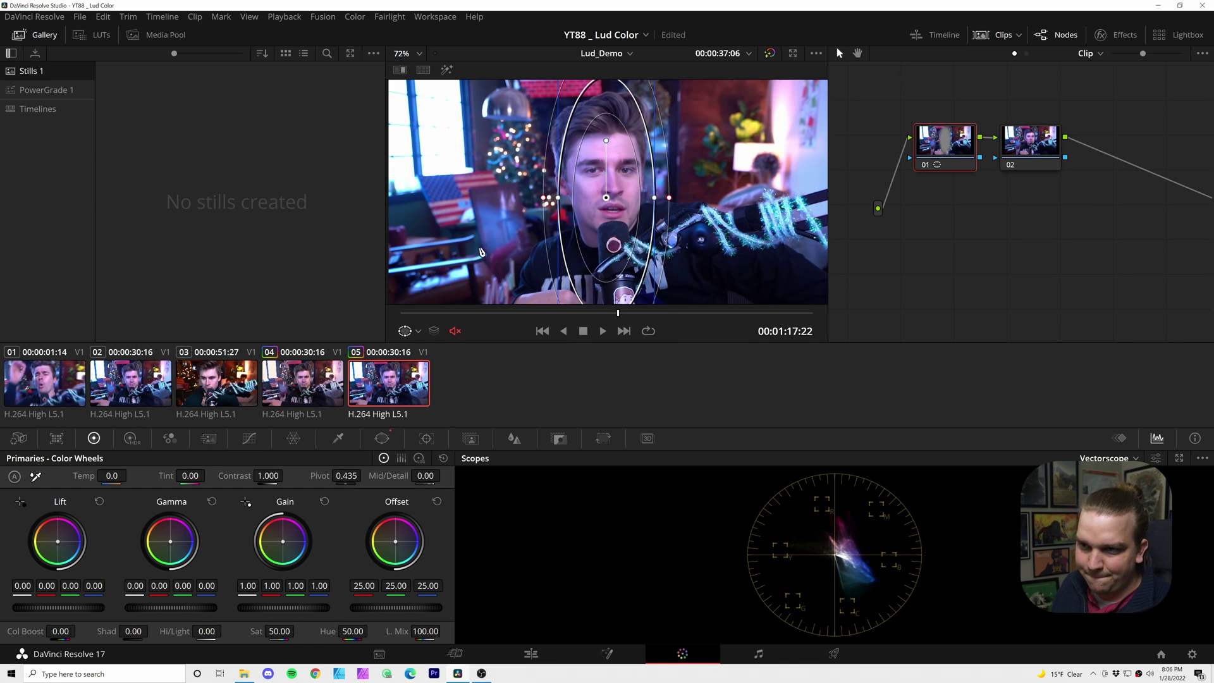
Step: White-balance node 01 by sampling the white area beside the flag in the background
scroll(497, 250, "up", 4)
left_click_drag(446, 165, 648, 274)
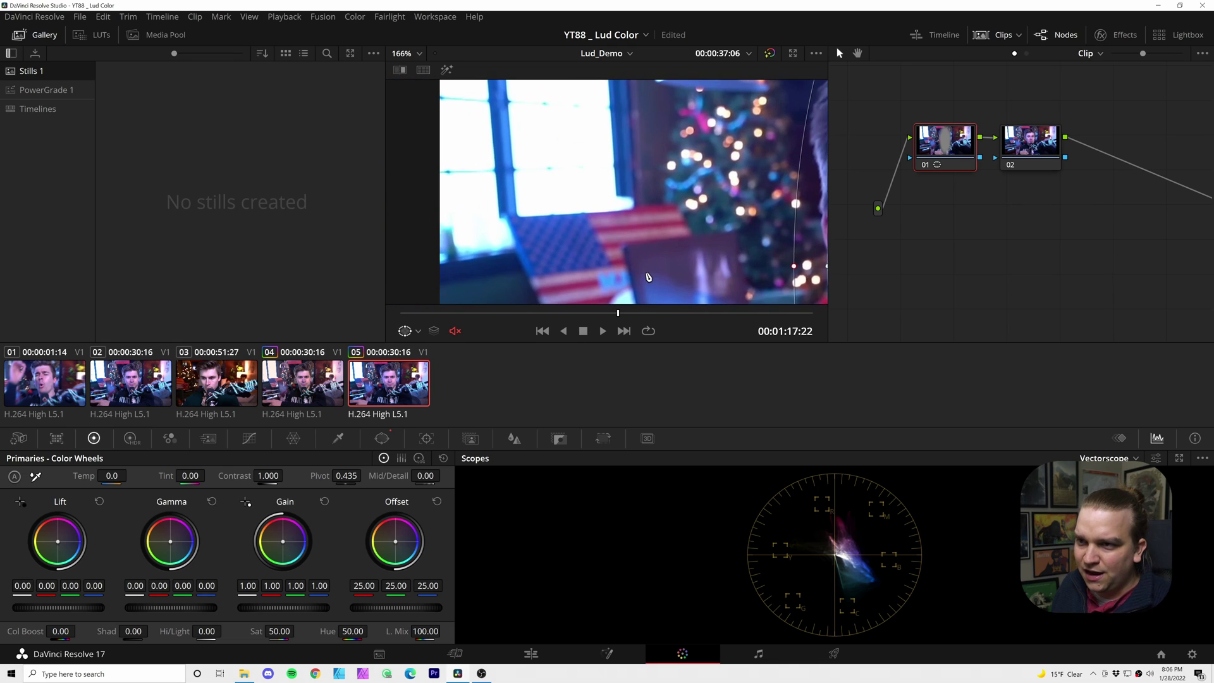
scroll(525, 139, "up", 3)
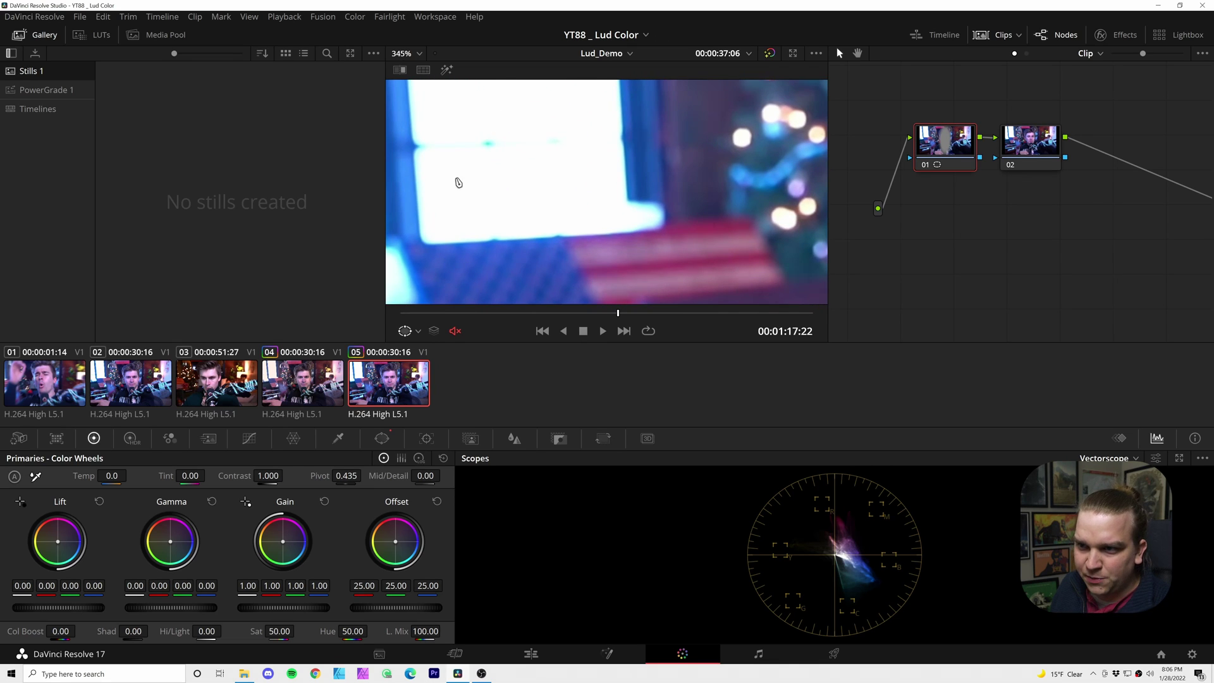
scroll(455, 182, "down", 3)
left_click_drag(560, 232, 553, 98)
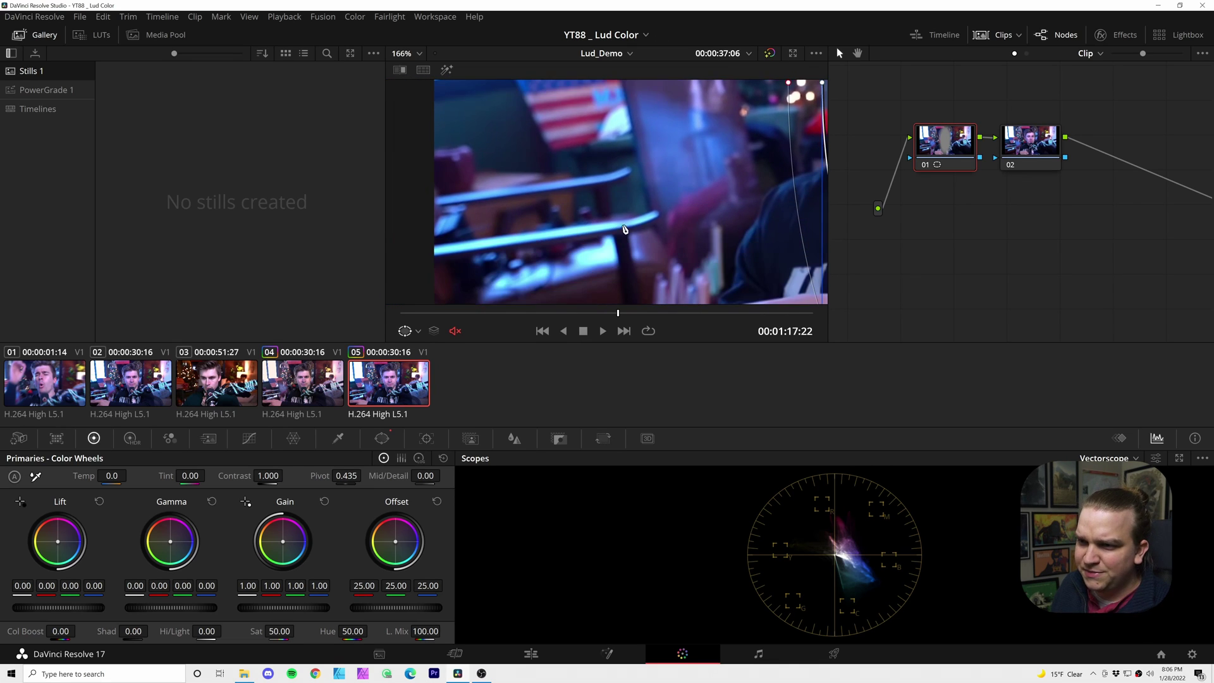
left_click_drag(625, 230, 623, 205)
scroll(592, 260, "up", 2)
left_click_drag(593, 260, 612, 211)
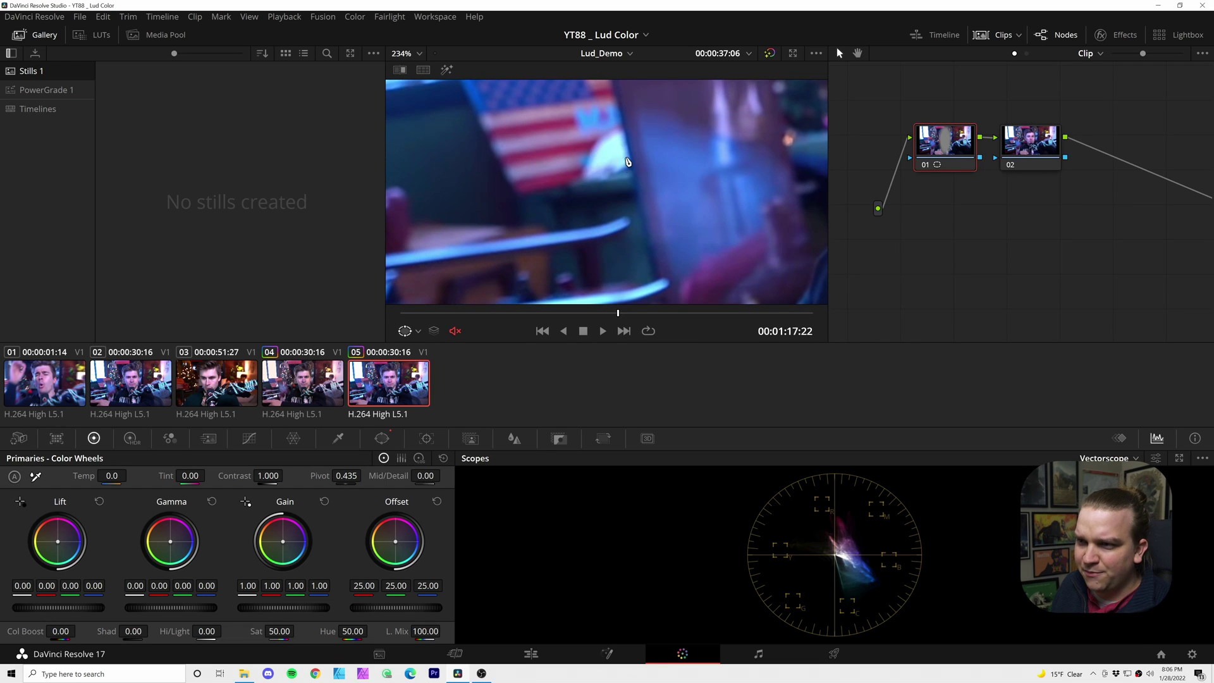
scroll(608, 165, "up", 2)
scroll(639, 131, "down", 2)
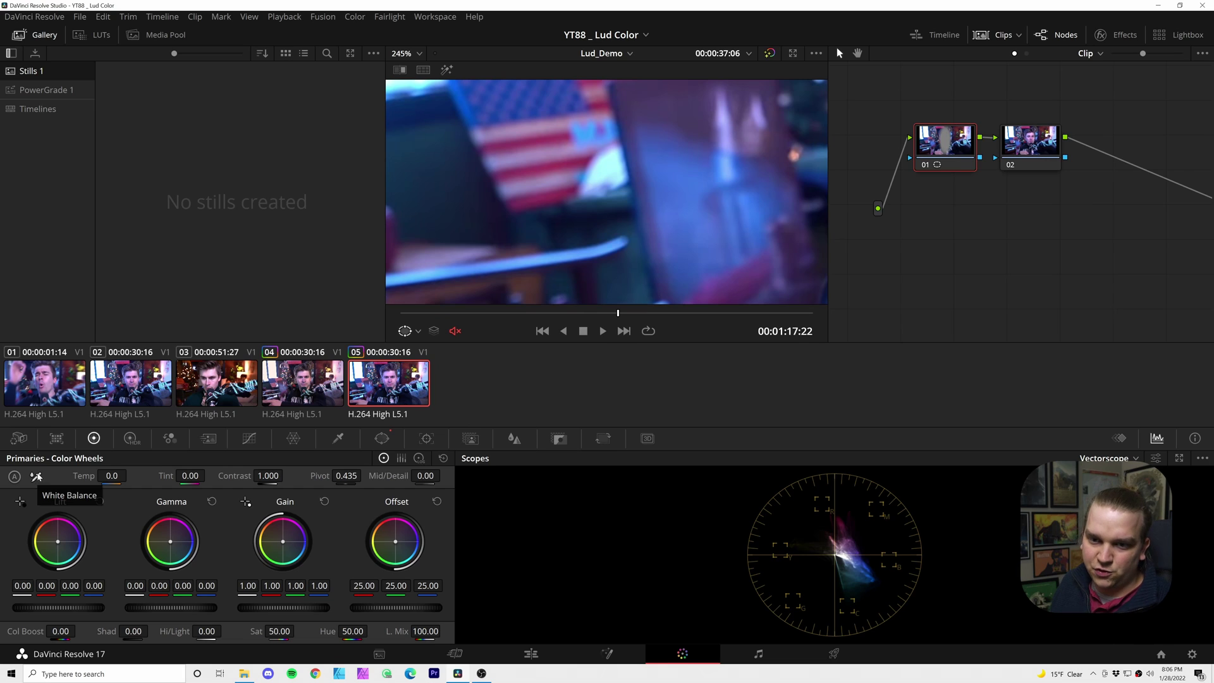
left_click(36, 477)
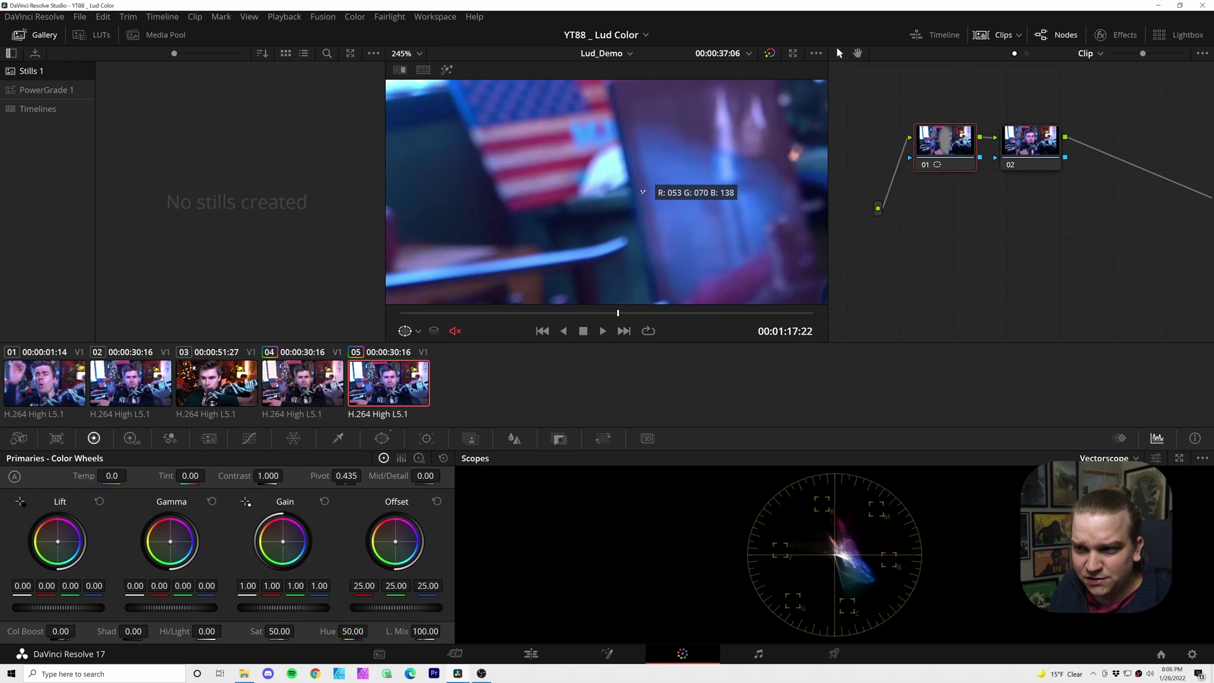
left_click(604, 167)
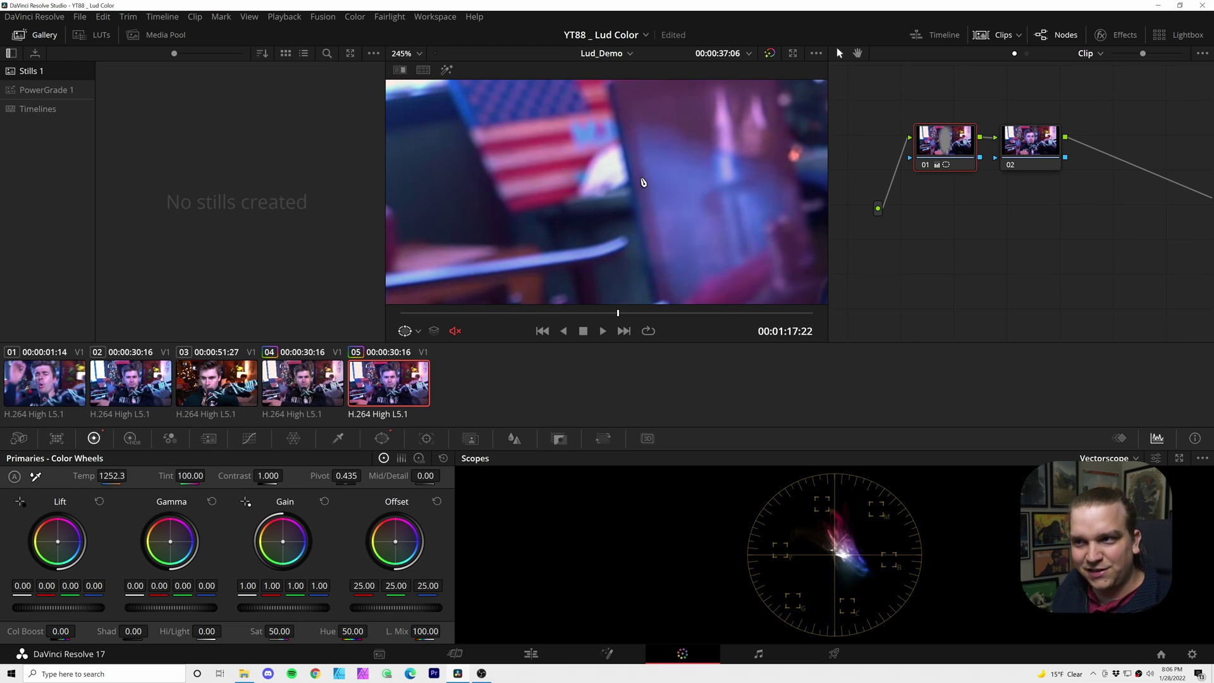
Step: Shift node 01's window slightly upward over the face and readjust its edge softness
scroll(644, 186, "down", 8)
scroll(642, 190, "up", 4)
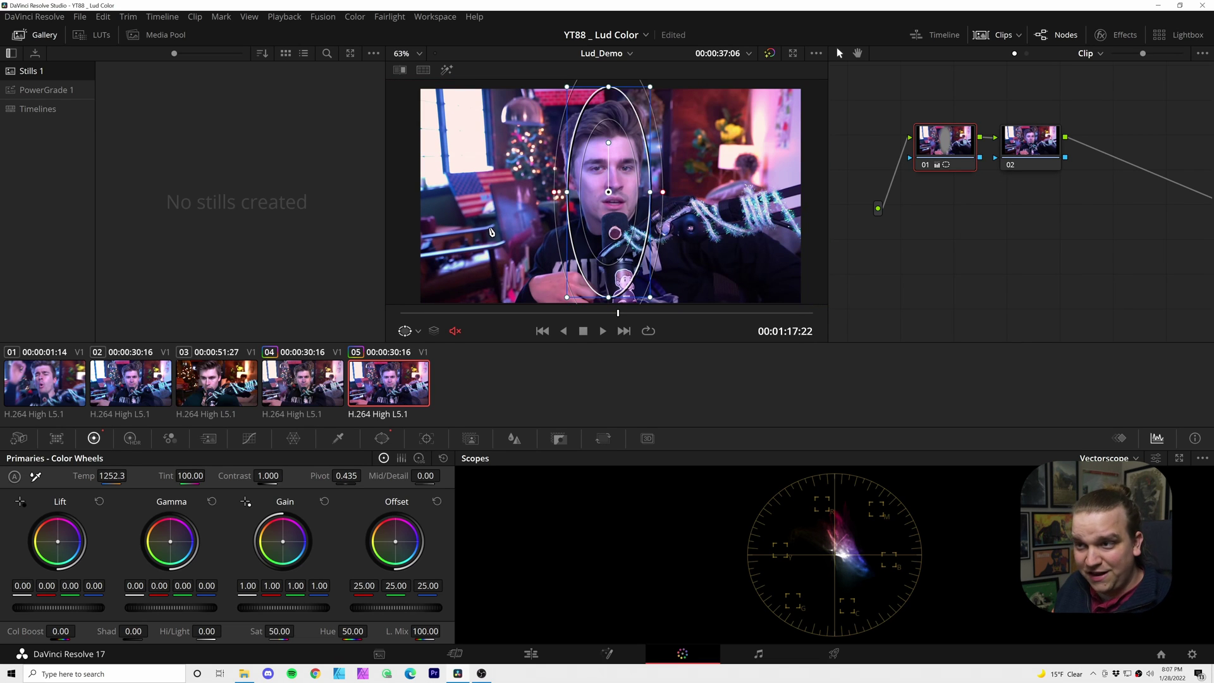
left_click_drag(624, 223, 573, 195)
left_click_drag(659, 195, 658, 201)
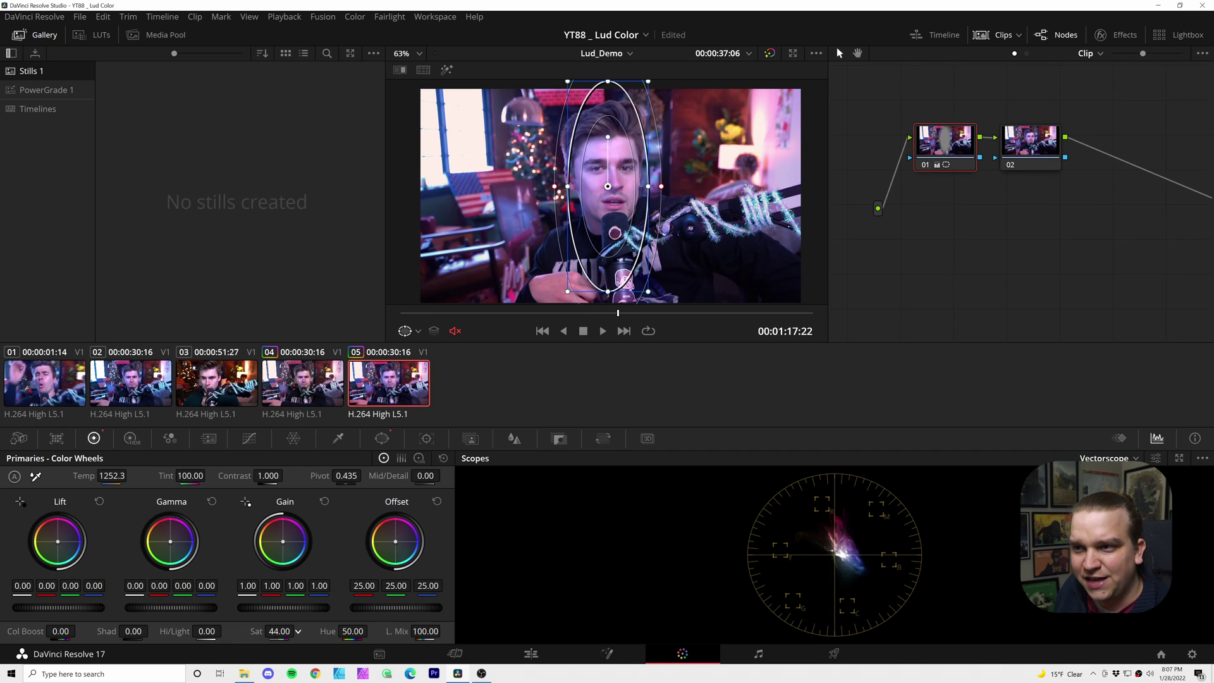
Step: Lower node 01's saturation to 39.20 and compare the image with the node disabled and enabled
left_click_drag(298, 631, 284, 632)
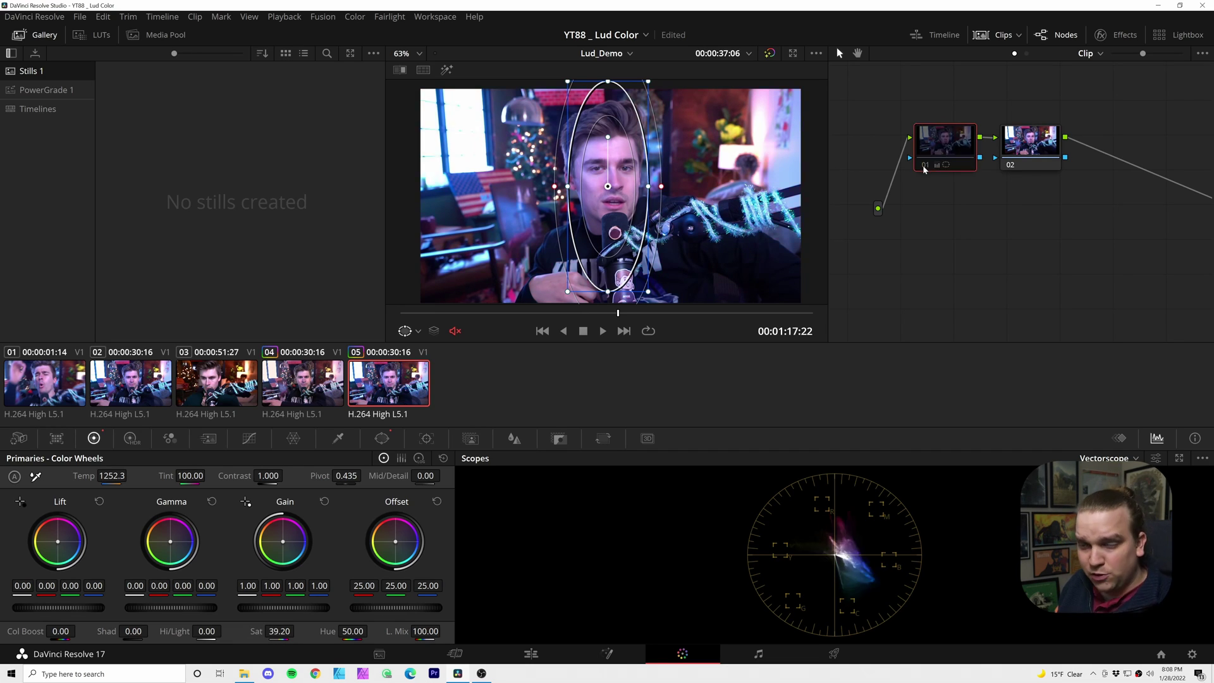
mouse_move(924, 169)
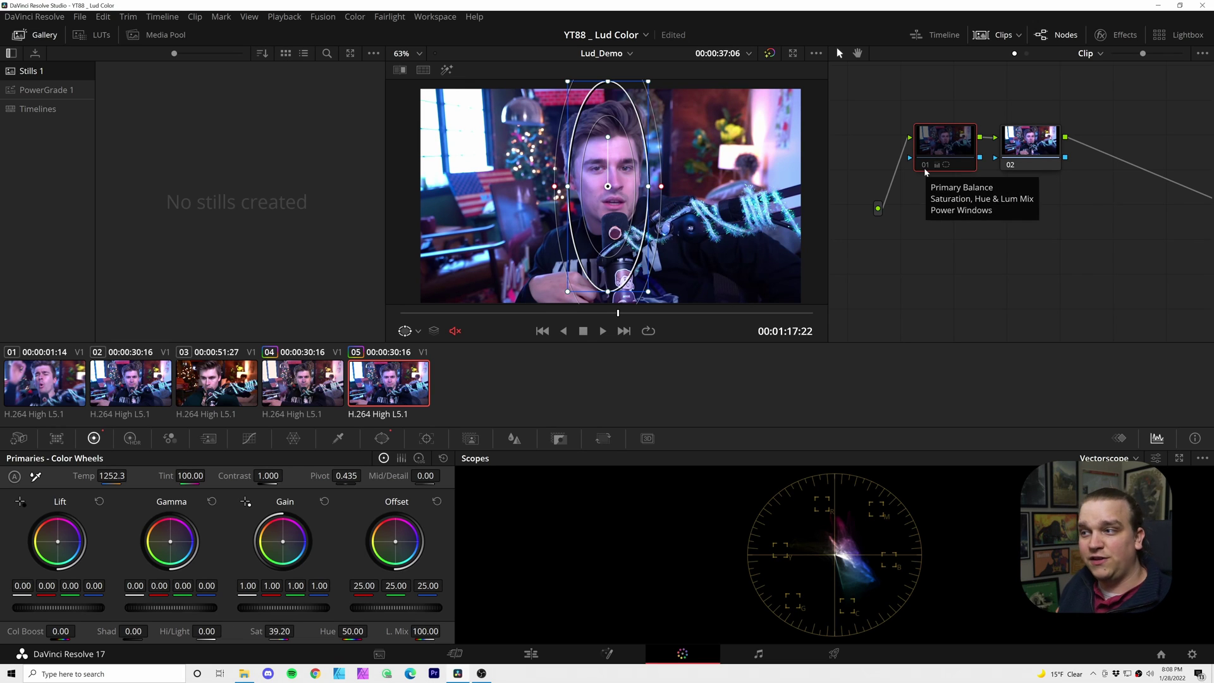
left_click(925, 168)
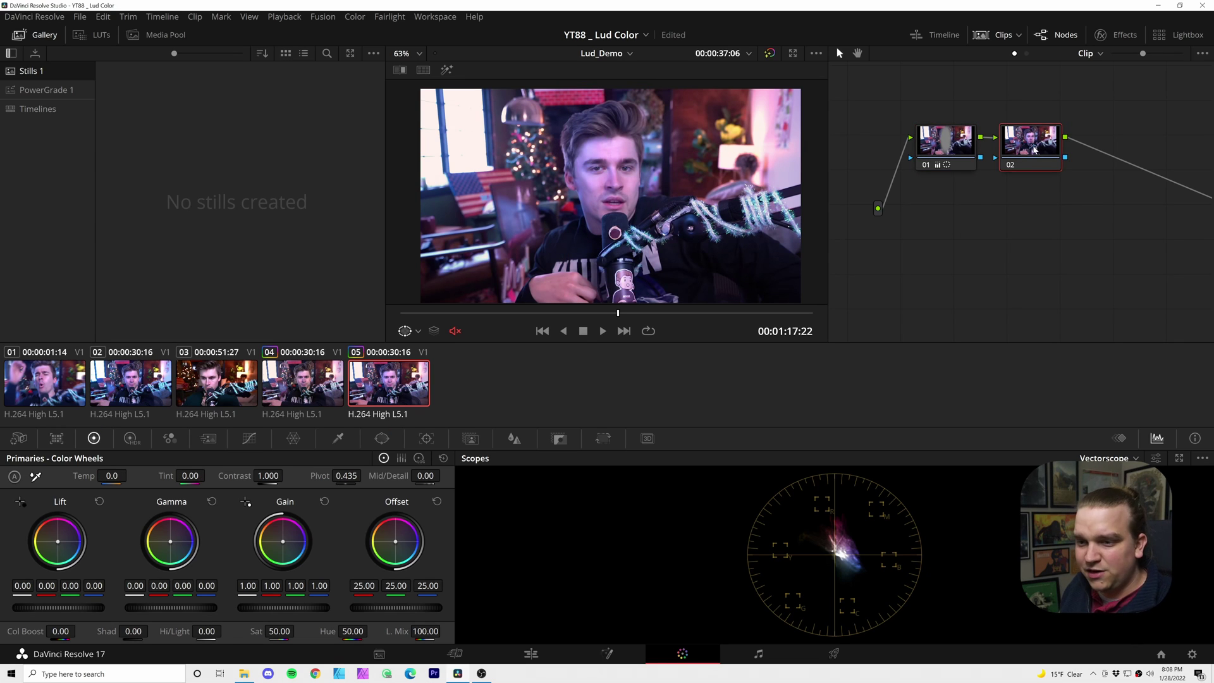
Step: Add a circular window to node 02 as a narrow ellipse over the face, about 29.23 in size with softness 4.19
left_click(382, 438)
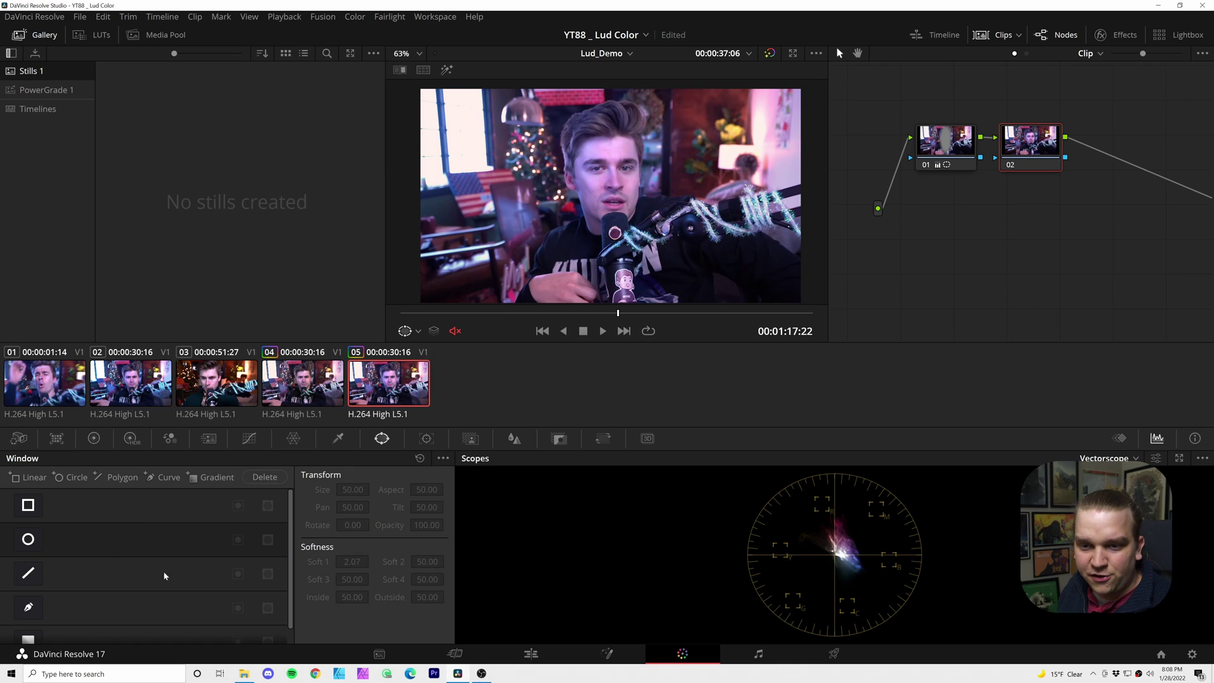
left_click(29, 540)
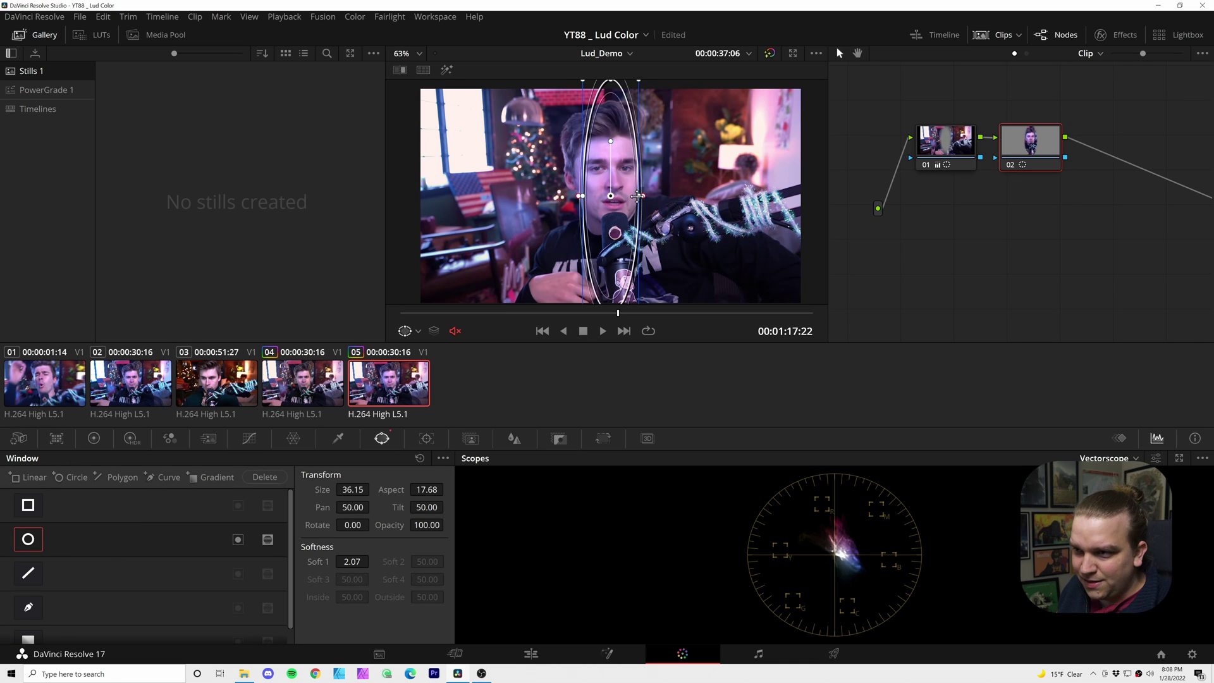
left_click_drag(649, 197, 654, 203)
left_click_drag(604, 243, 602, 243)
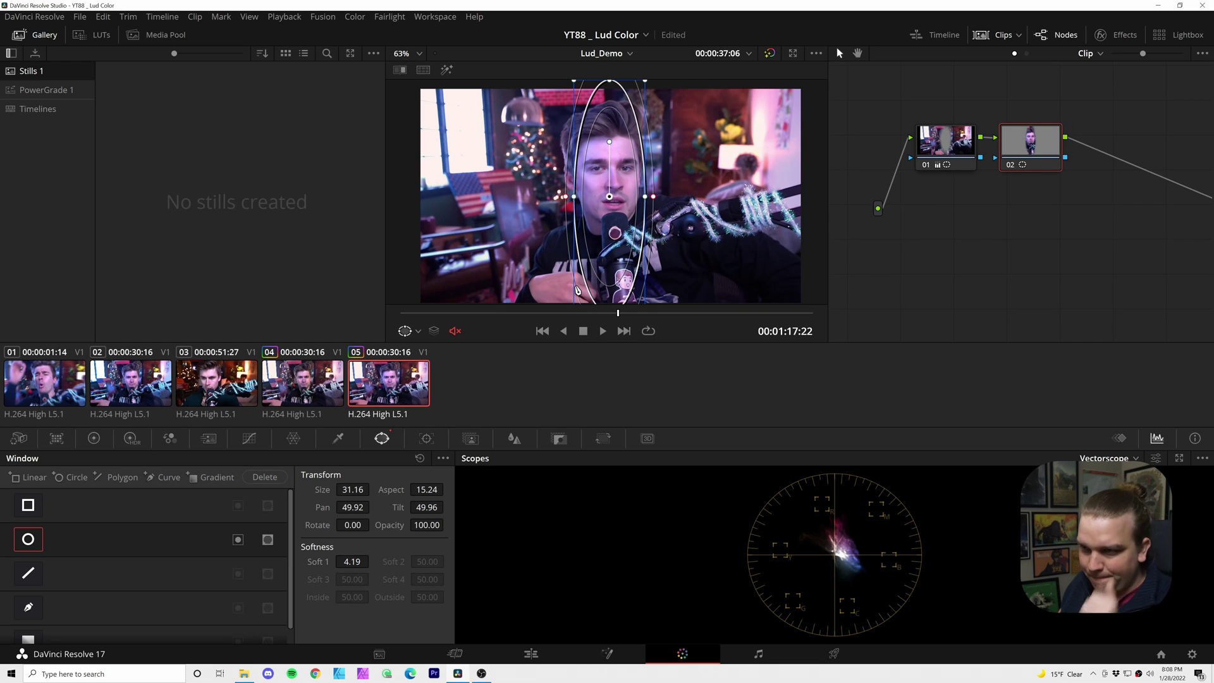
left_click_drag(580, 207, 618, 235)
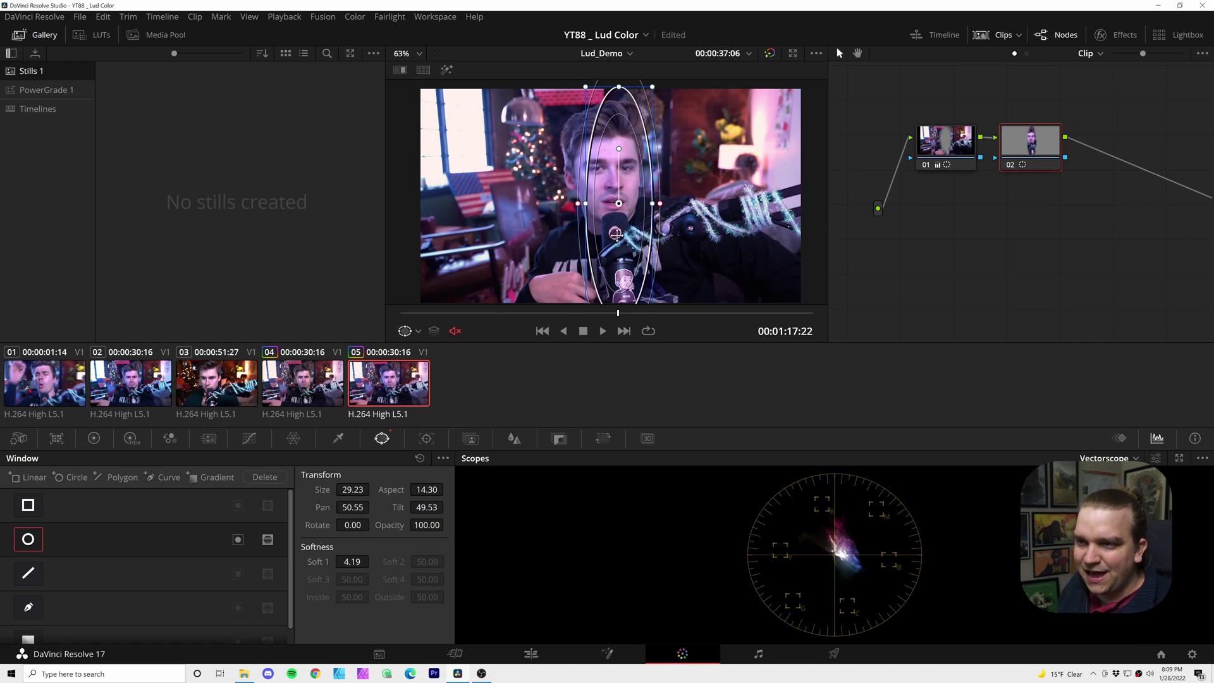
Step: Shift node 01's window right to about pan 51.35 with softness 7.24, and node 02's window left to about pan 49.92
left_click(948, 148)
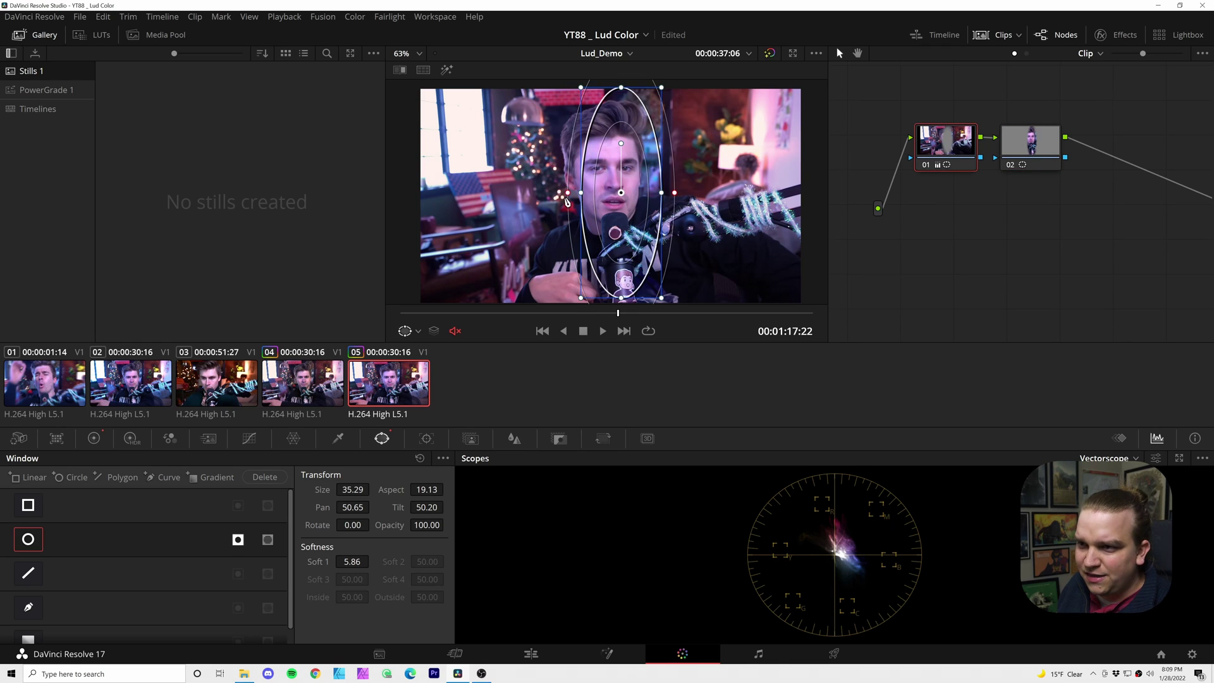
left_click_drag(568, 194, 631, 208)
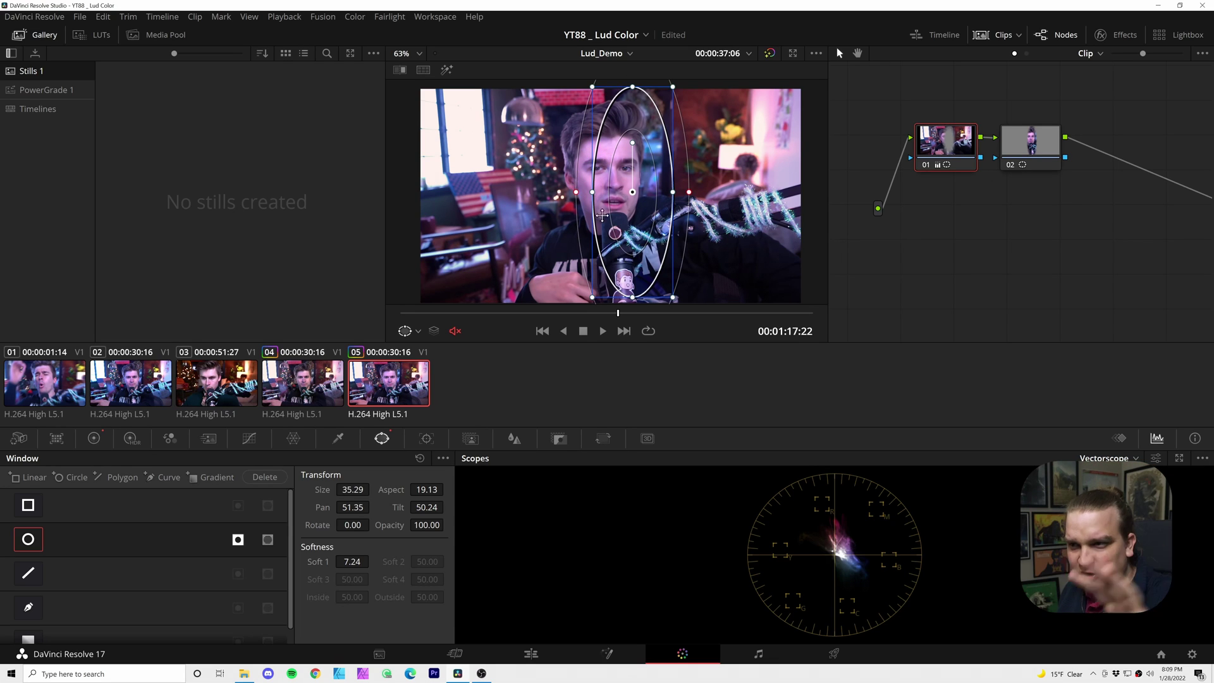
left_click(1012, 150)
left_click_drag(611, 247, 604, 259)
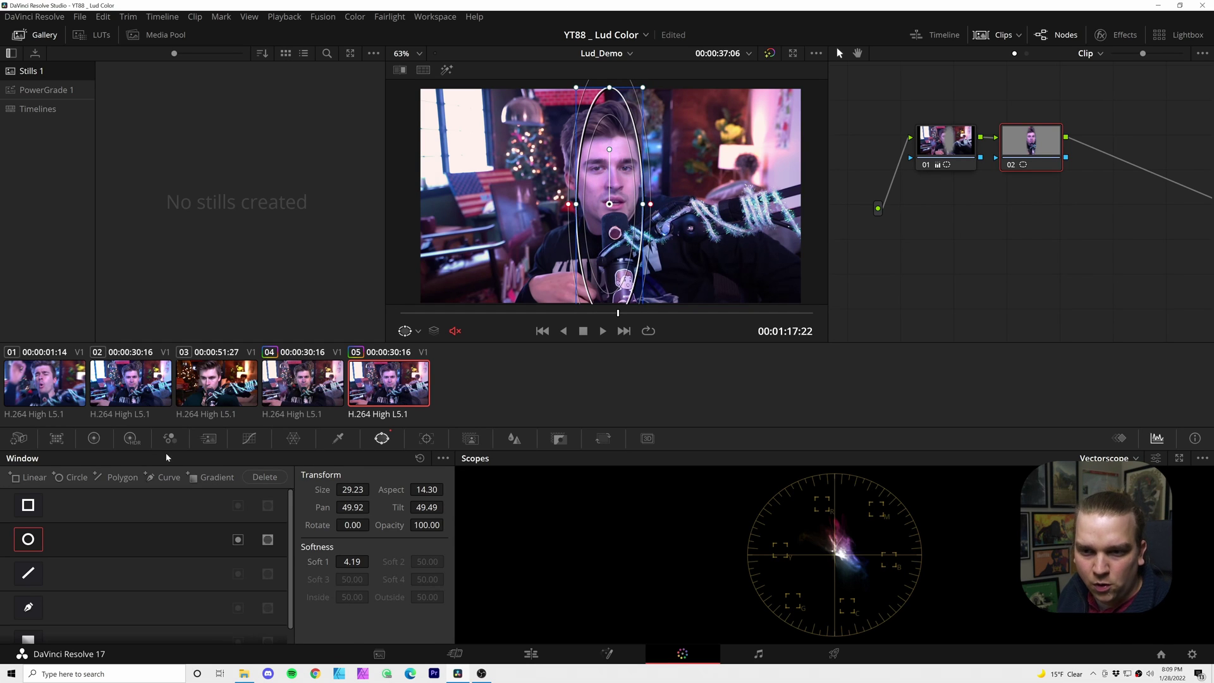
Step: Raise node 02's contrast to 1.034 and warm the face with a slight gamma shift toward orange and gain of red 1.07, green 0.99, blue 0.92
left_click(92, 438)
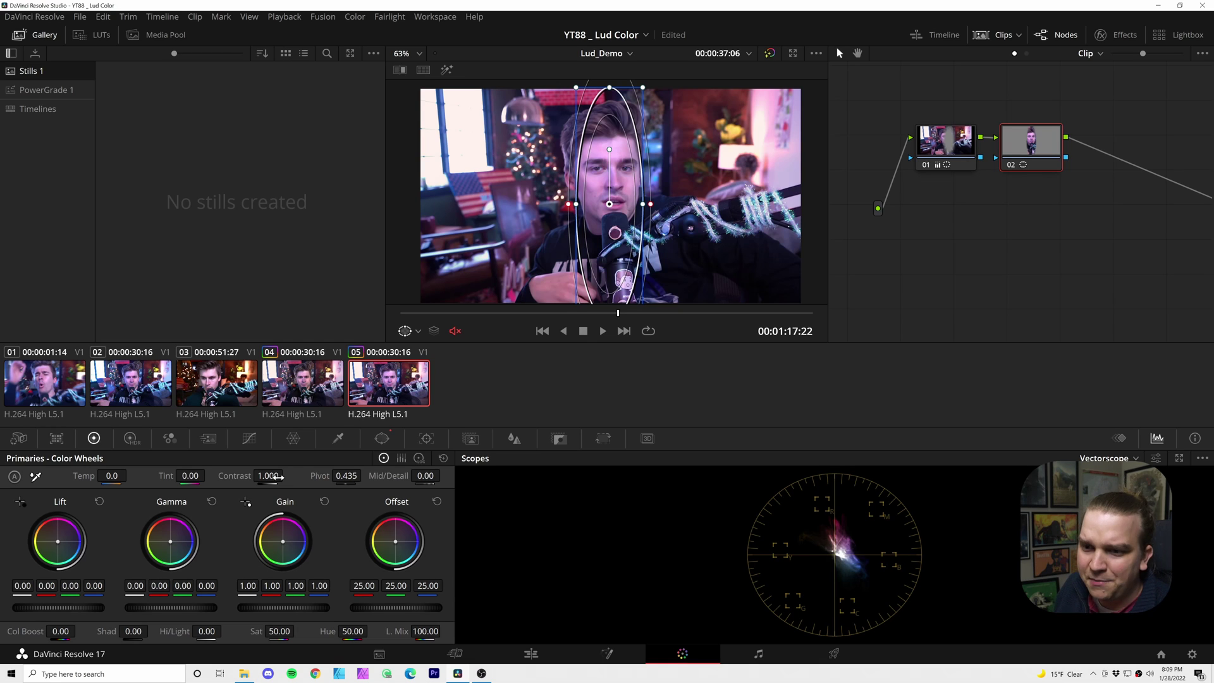
left_click_drag(278, 476, 287, 475)
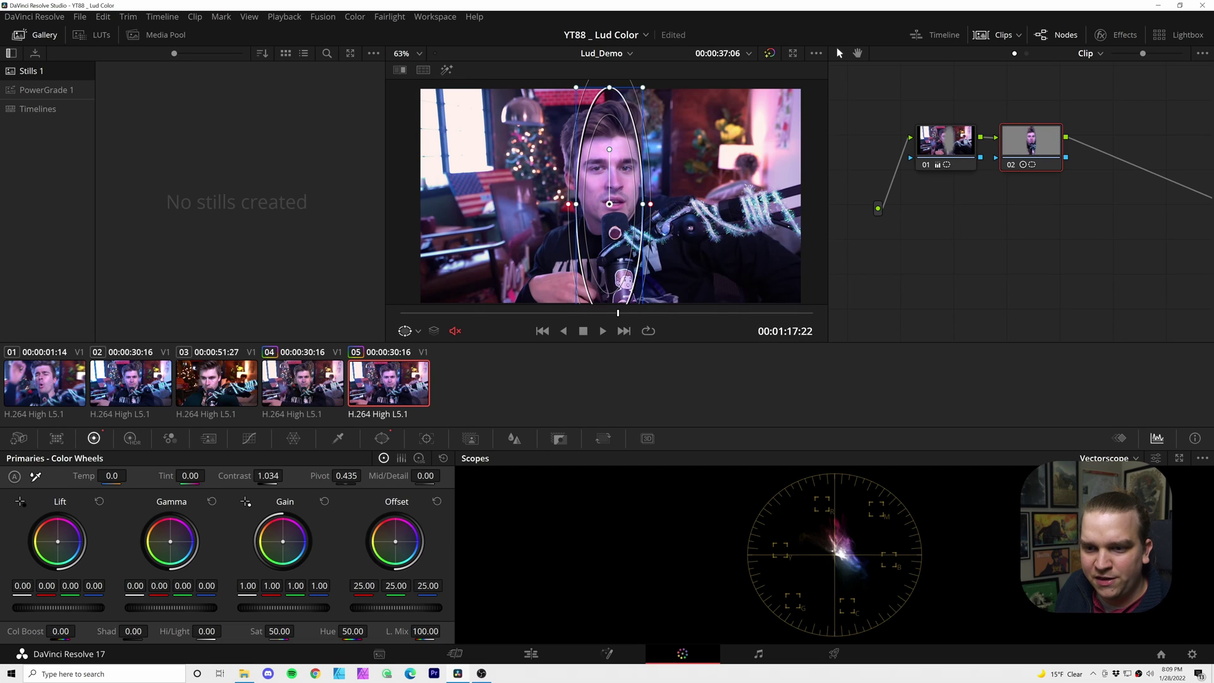
left_click_drag(170, 541, 170, 542)
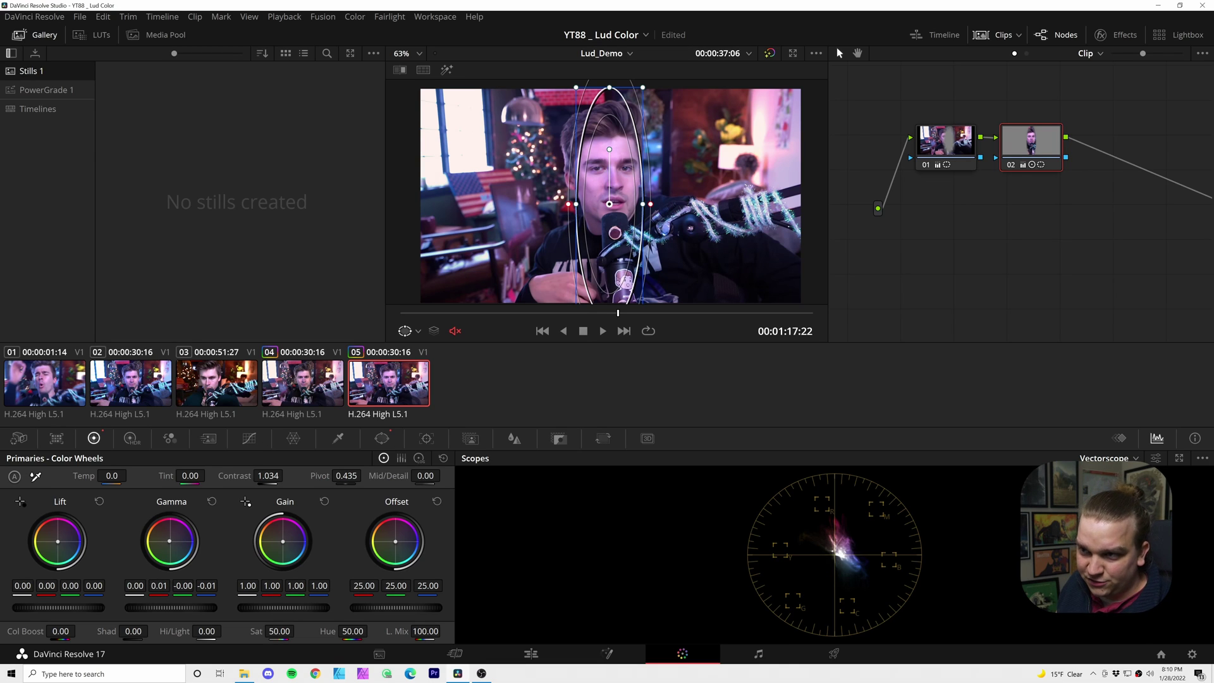
left_click_drag(170, 541, 157, 535)
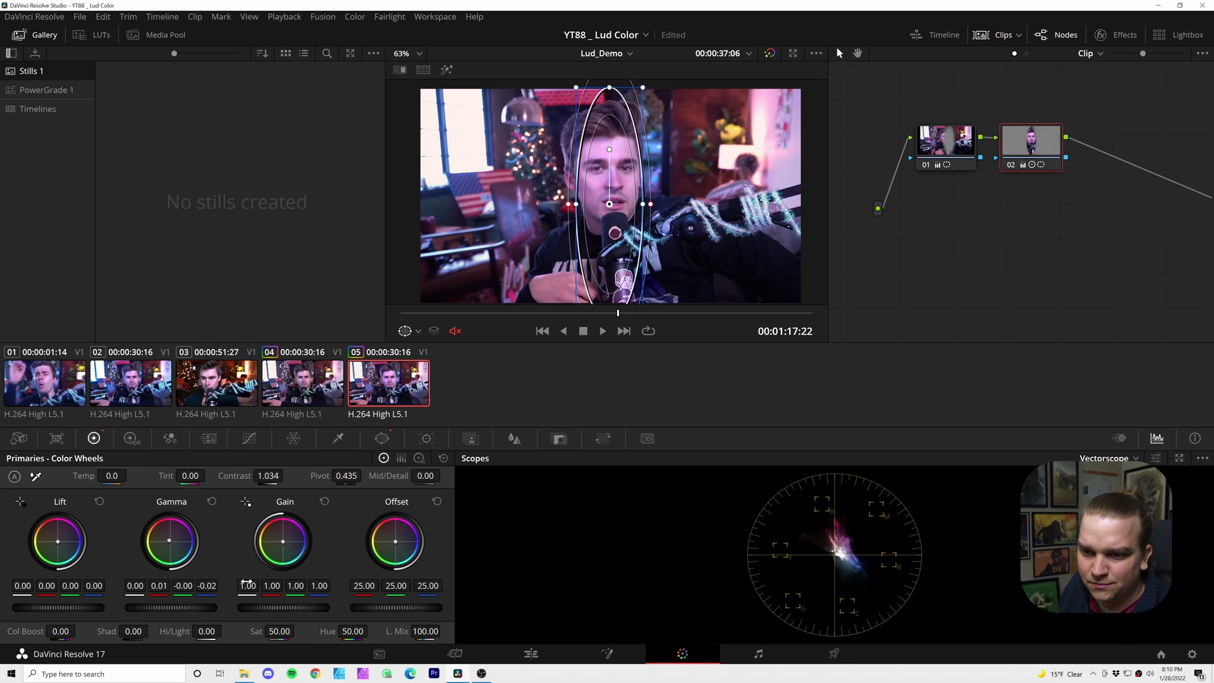
left_click_drag(286, 549, 282, 543)
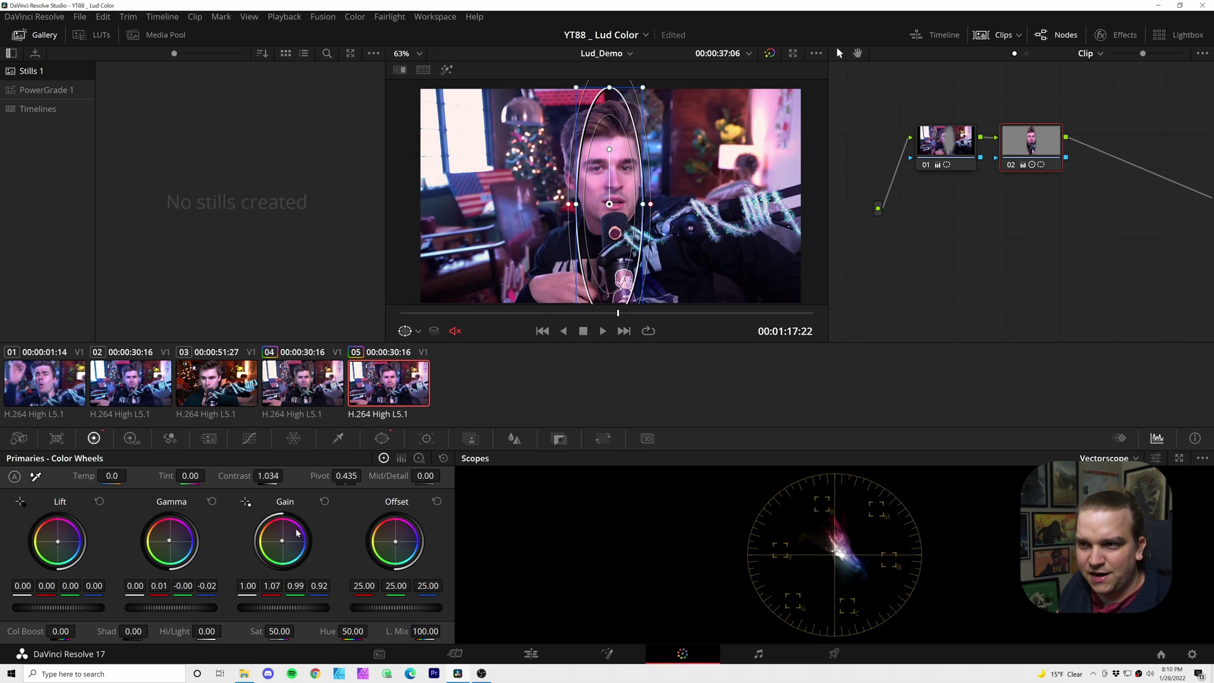
Step: Move node 02's window up over the face to about tilt 50.31 at size 28.68, and hide the window overlay in the viewer
left_click_drag(609, 204, 609, 191)
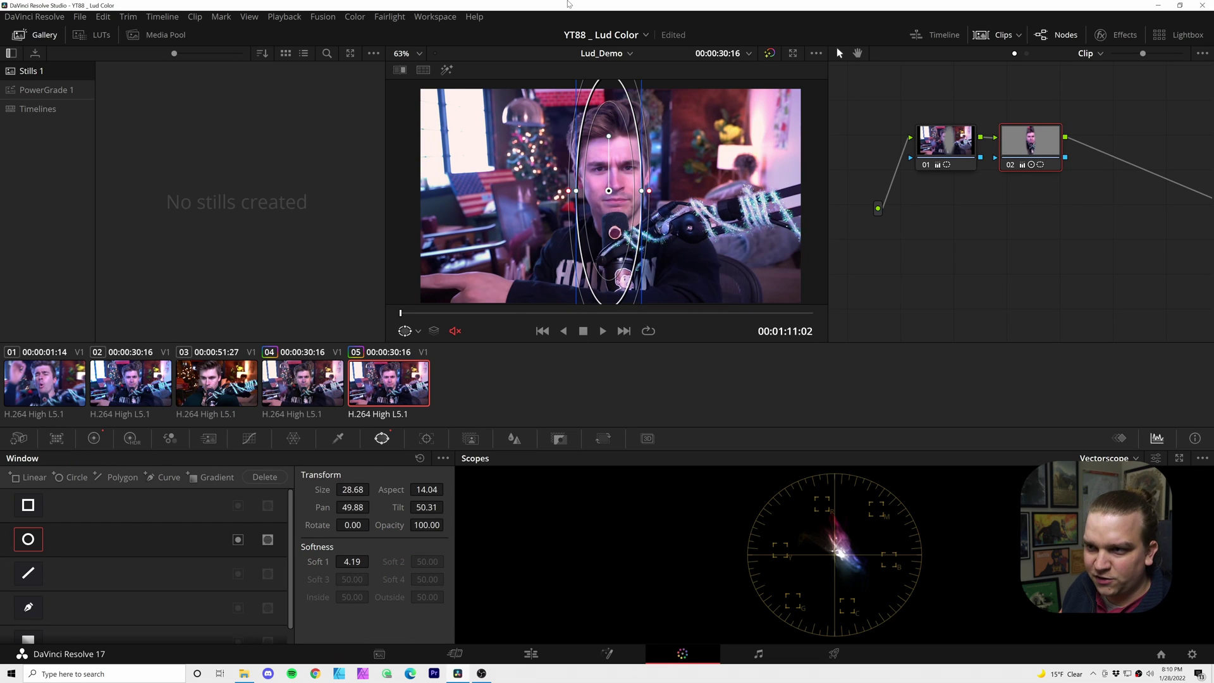
left_click(405, 332)
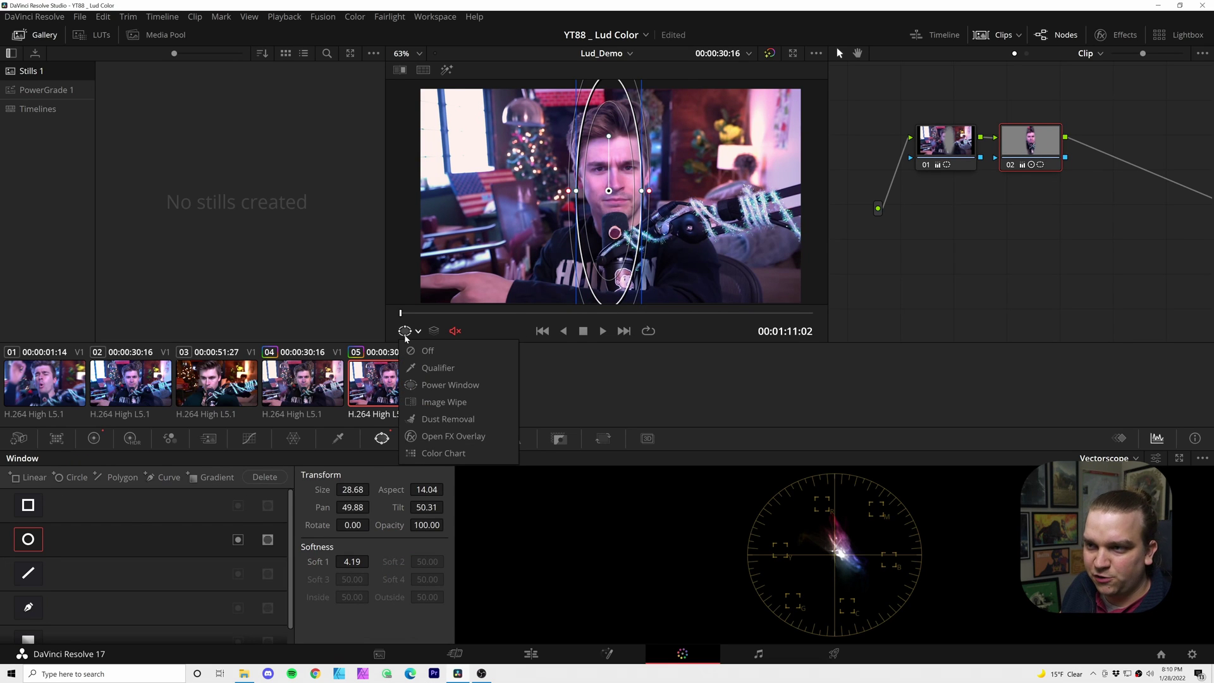
left_click(418, 353)
Step: Compare the image with node 02 disabled and enabled, and with all color grades bypassed and restored
left_click(1010, 165)
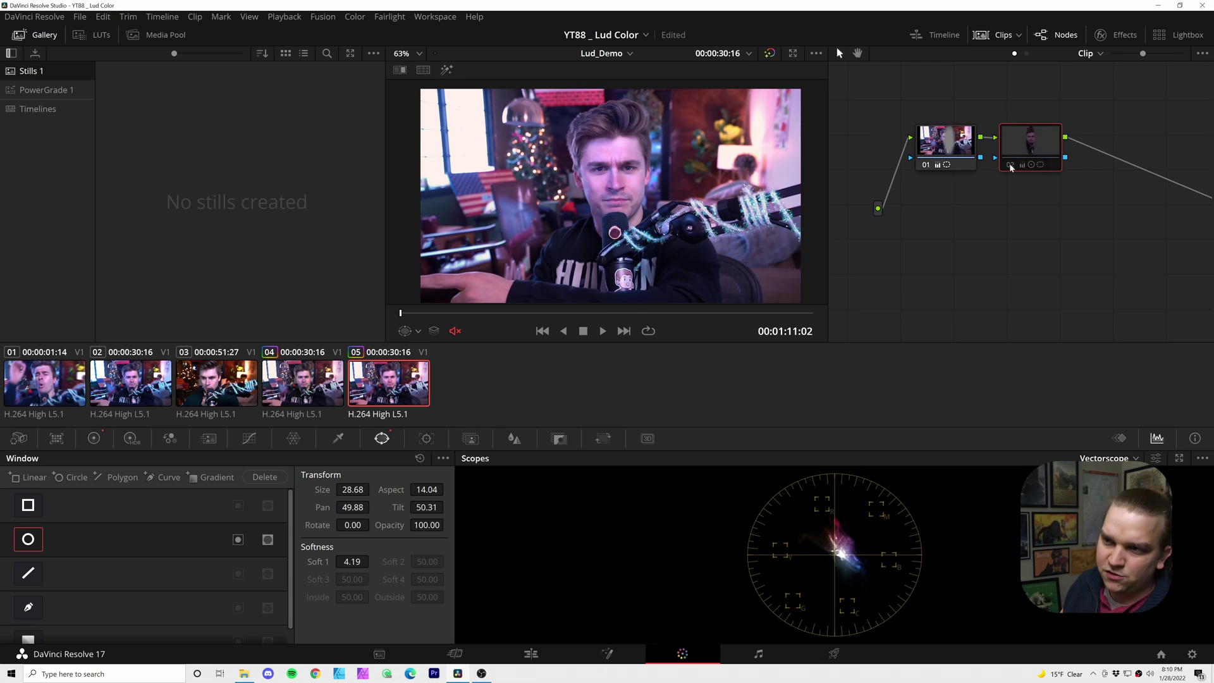
left_click(1010, 165)
left_click(1010, 165)
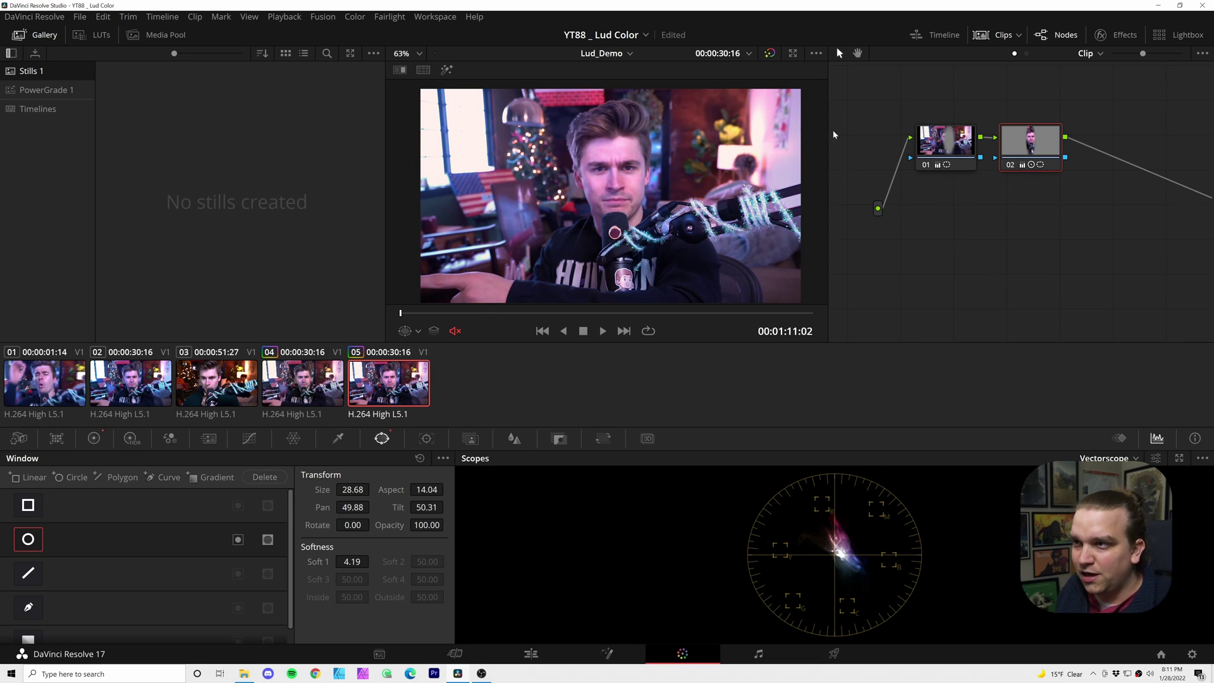
key("super+plus")
key("super+Escape")
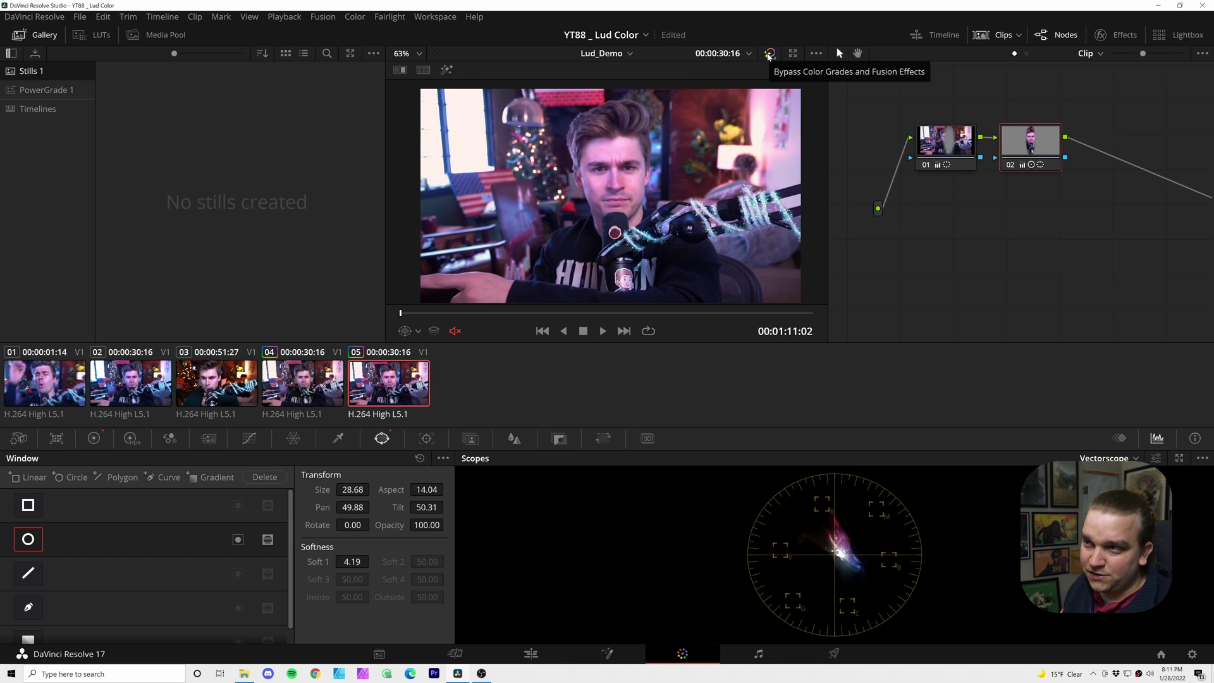
left_click(770, 54)
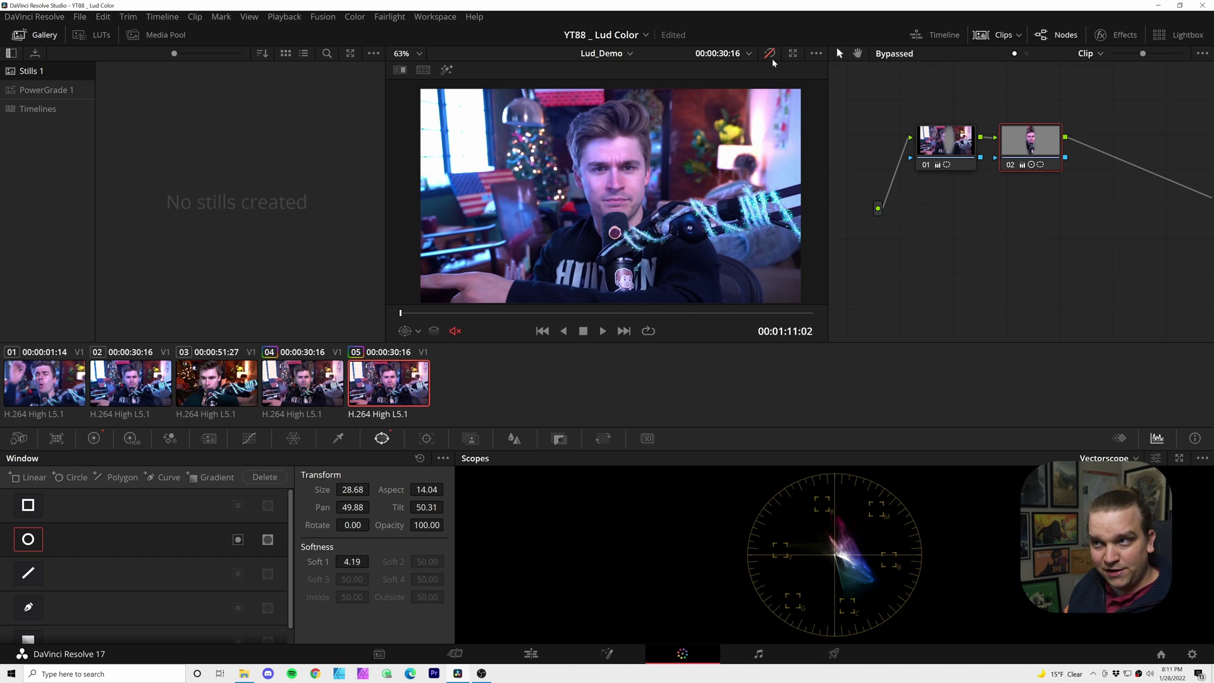
left_click(771, 56)
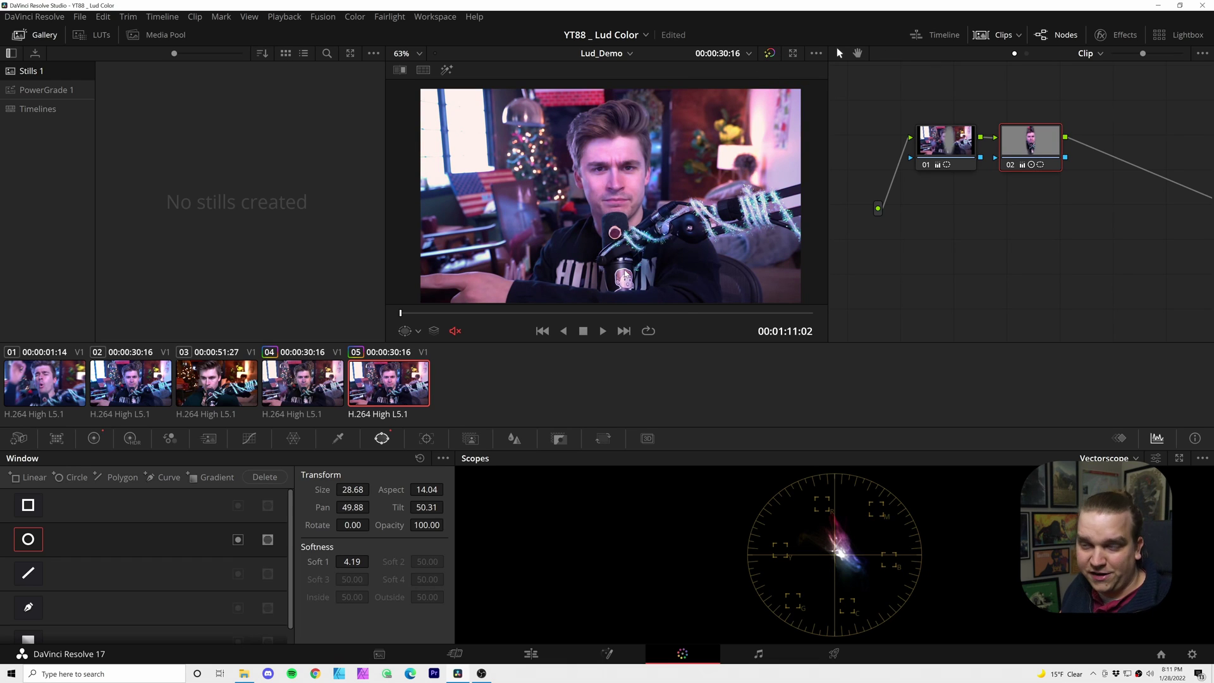
Step: Shift the offset toward green to about 23.66, 25.32, 23.98 on node 01 and 23.23, 25.49, 24.01 on node 02
left_click(938, 145)
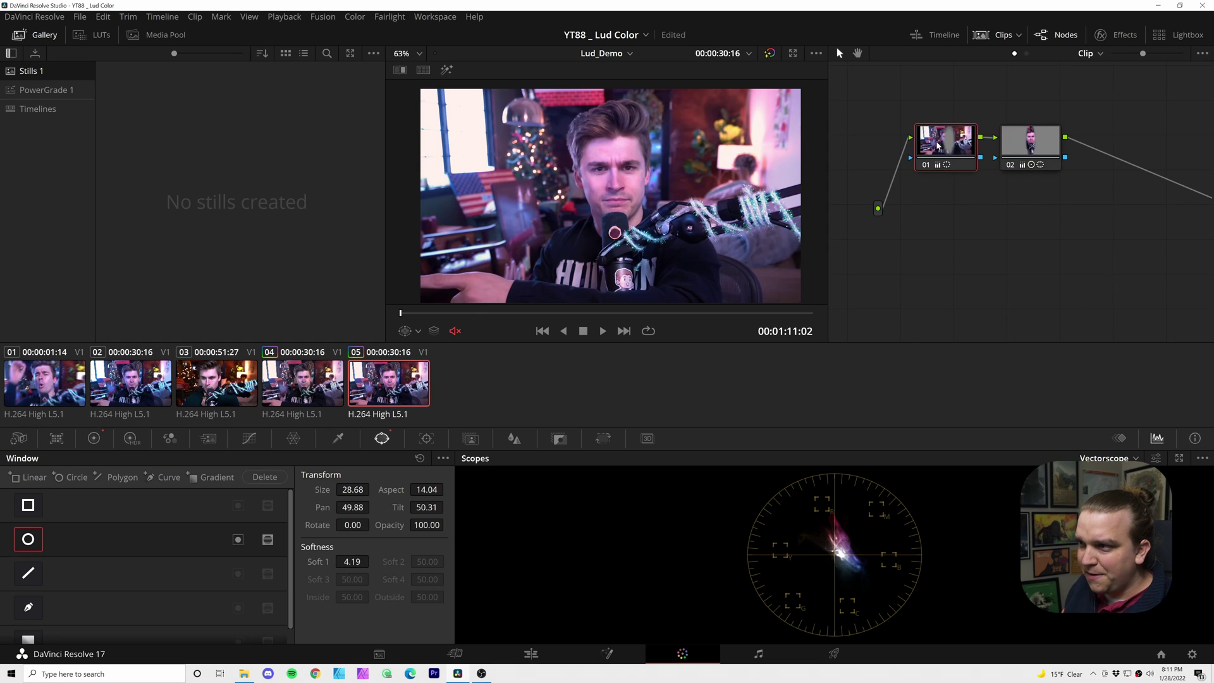
left_click(94, 440)
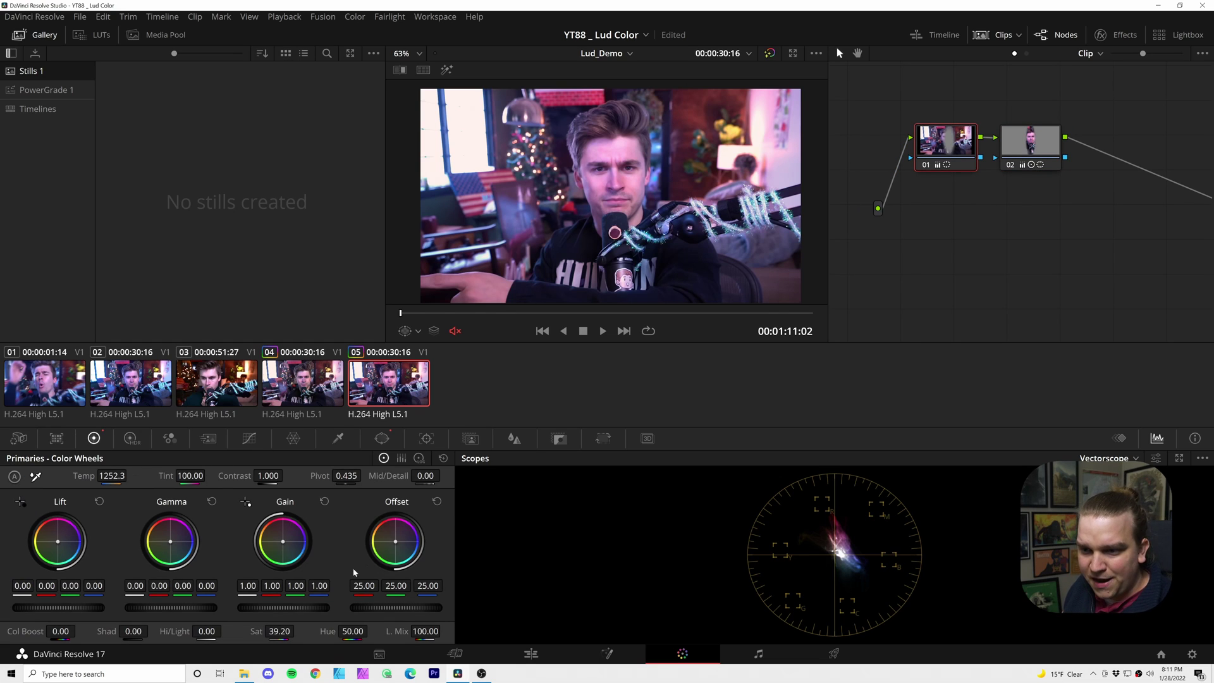
left_click_drag(395, 542, 392, 546)
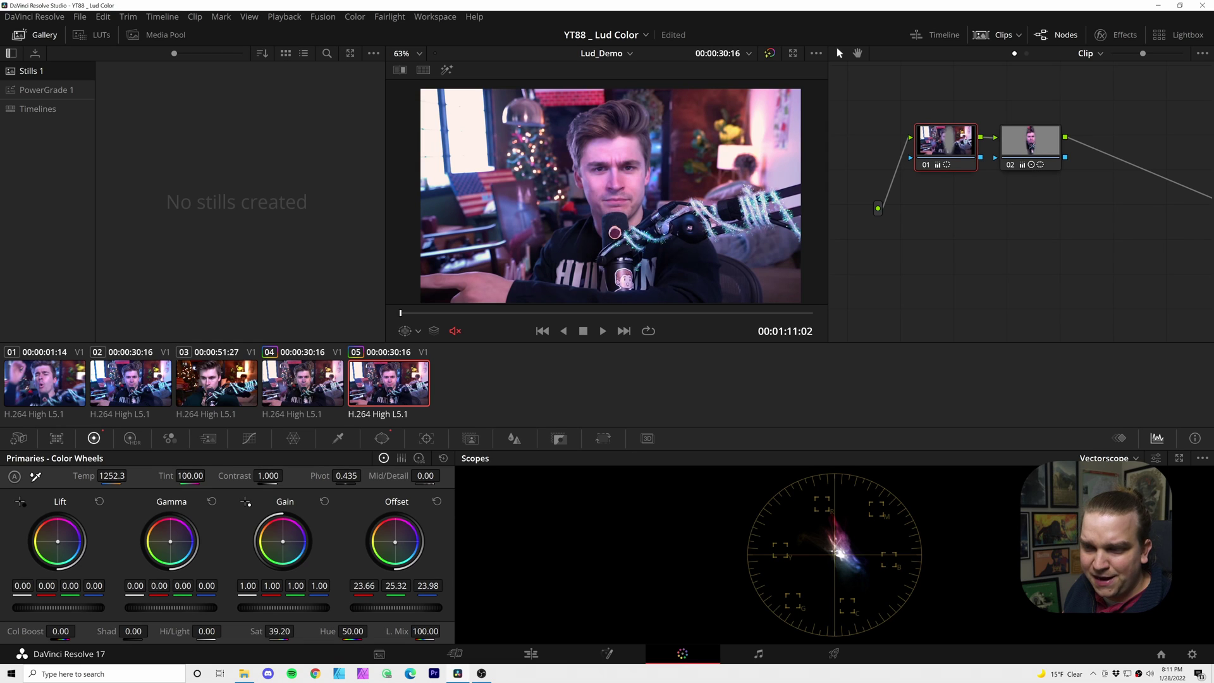
left_click(1033, 140)
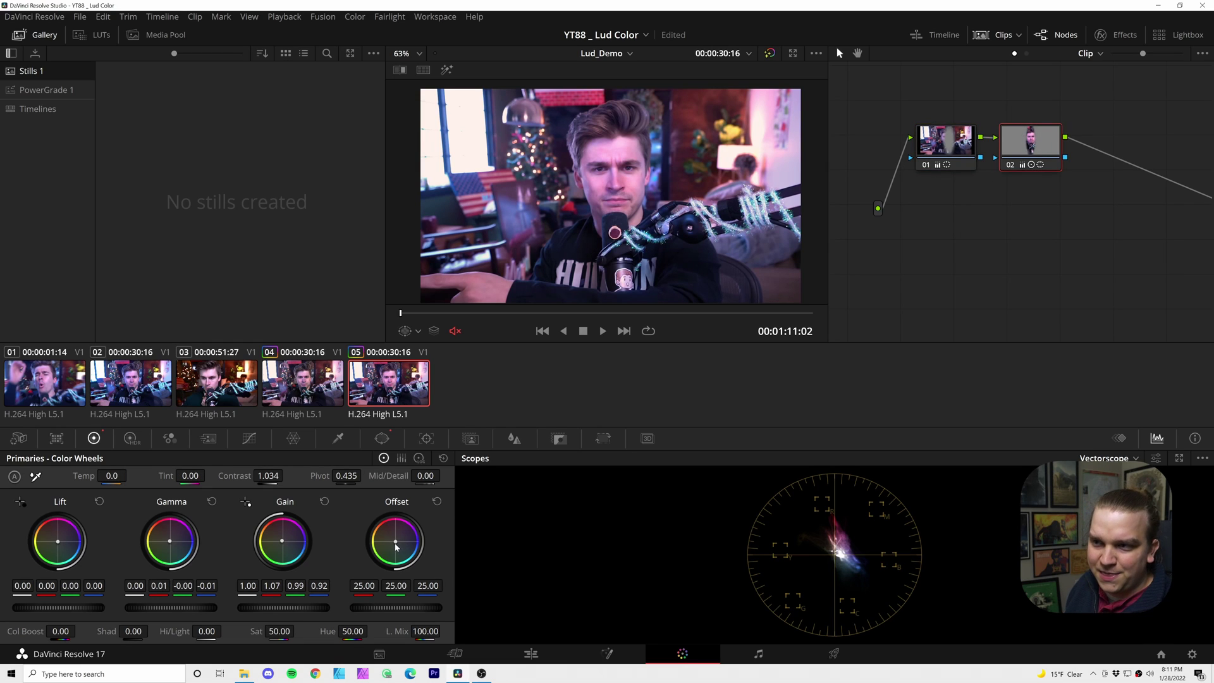
left_click_drag(397, 548, 397, 544)
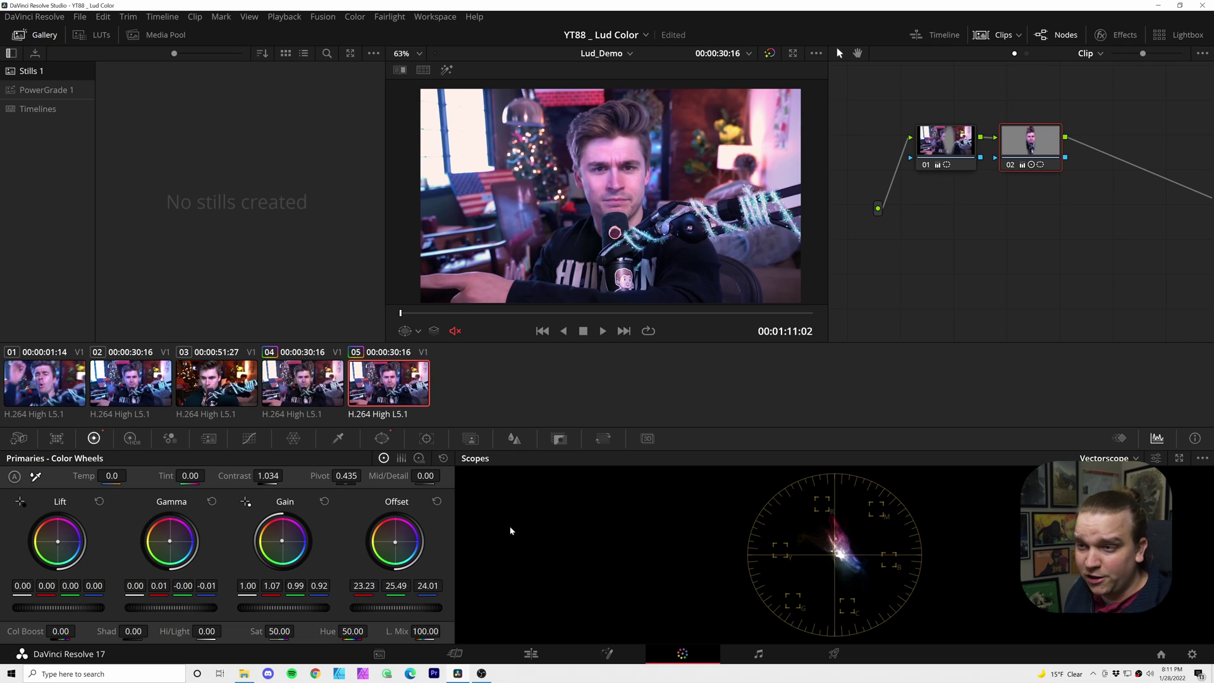
Step: Compare the graded clip with the original by repeatedly bypassing and restoring all color grades
left_click(770, 54)
left_click(770, 55)
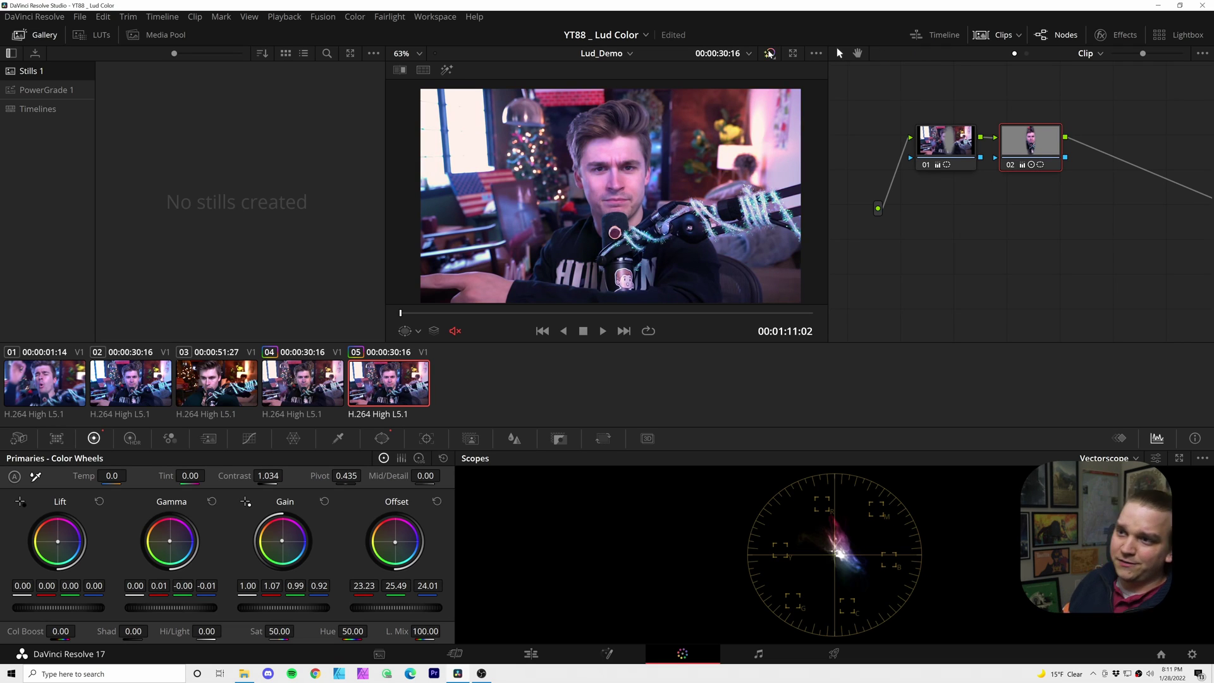
left_click(770, 53)
left_click(769, 54)
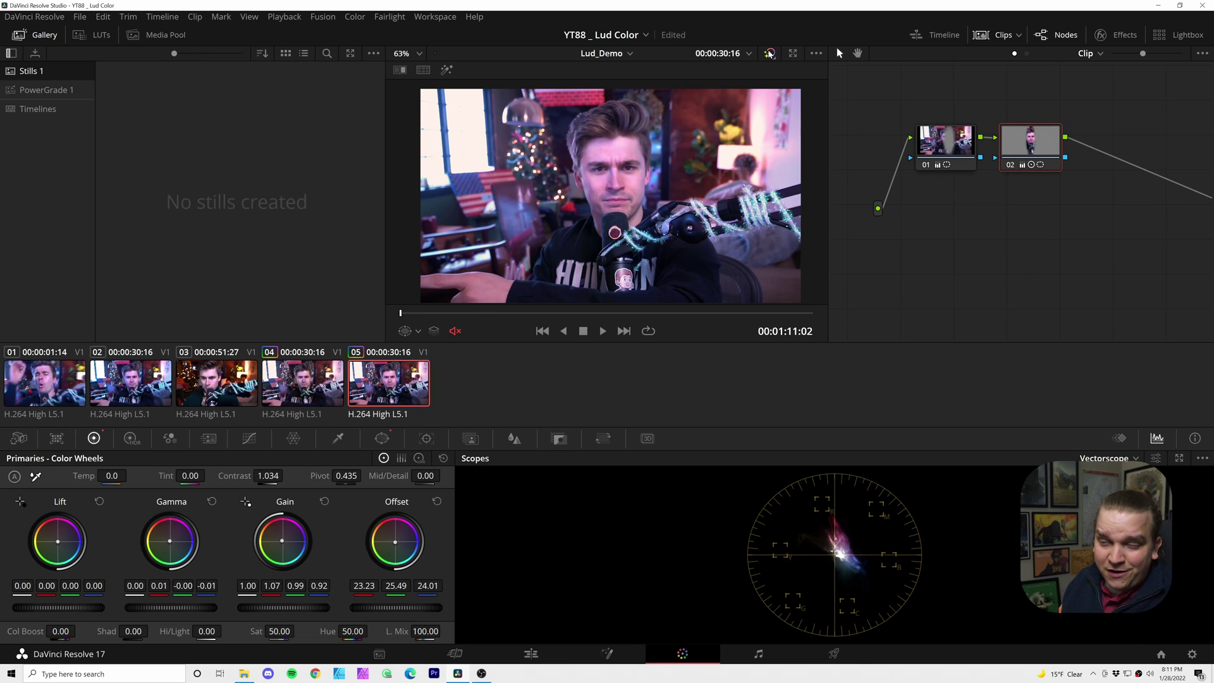
left_click(770, 54)
left_click(770, 53)
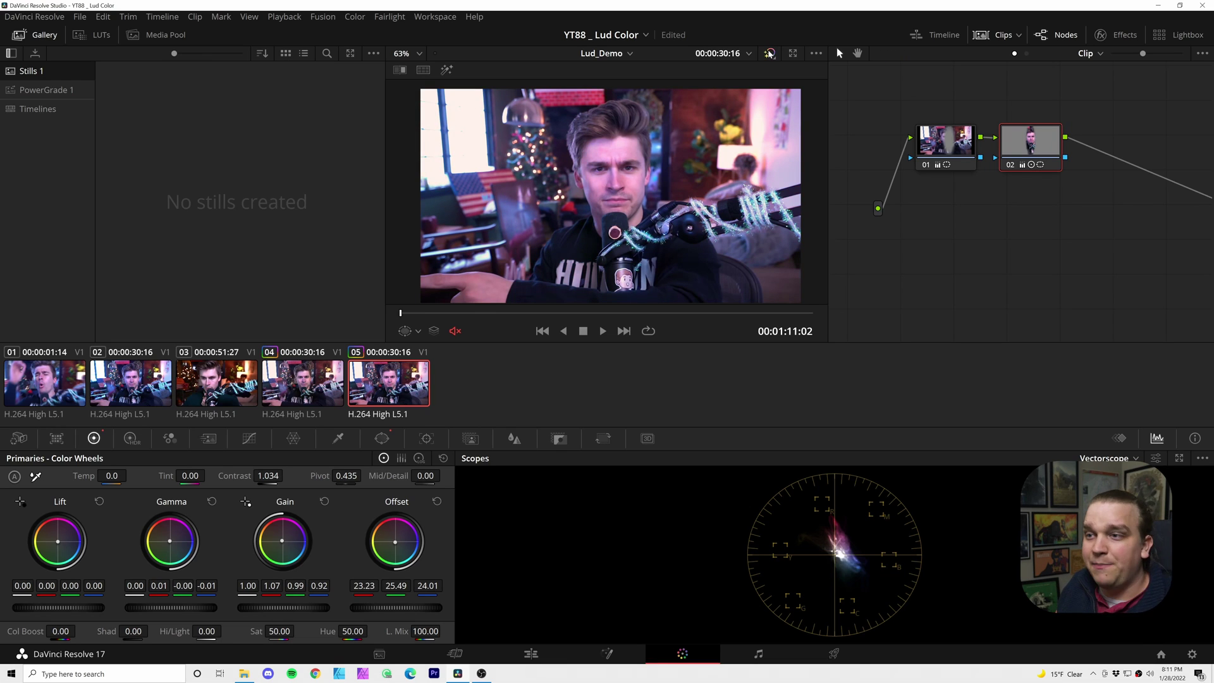
left_click(770, 53)
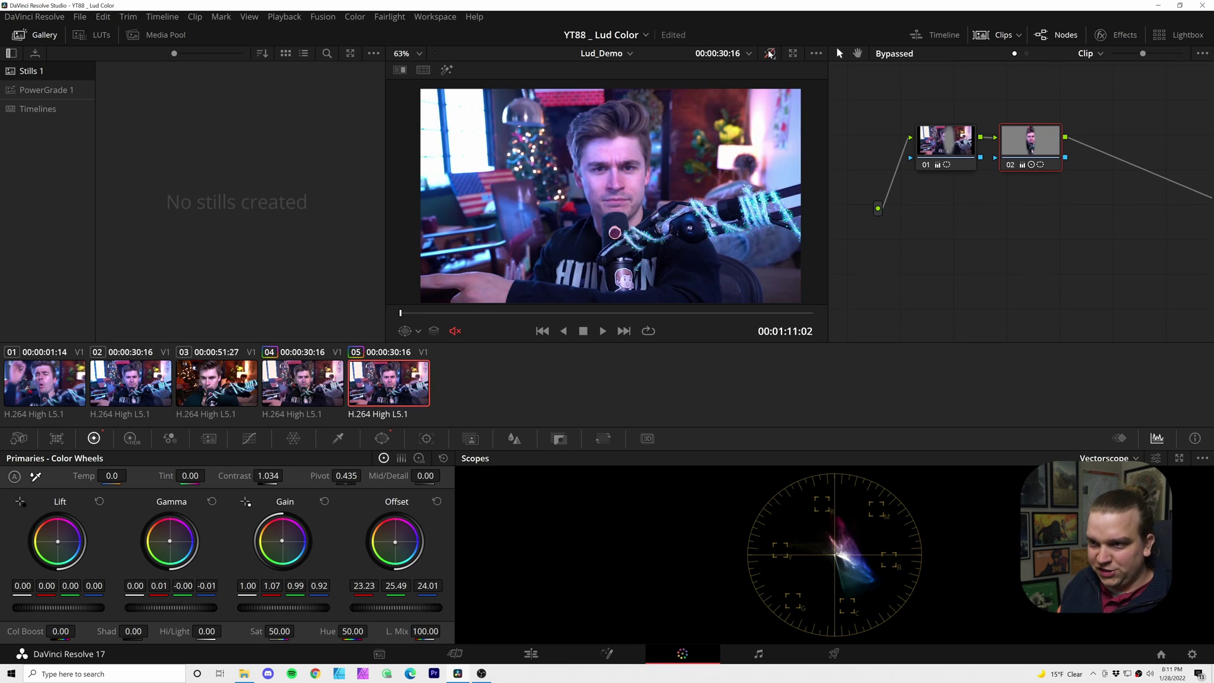
left_click(770, 54)
left_click(769, 54)
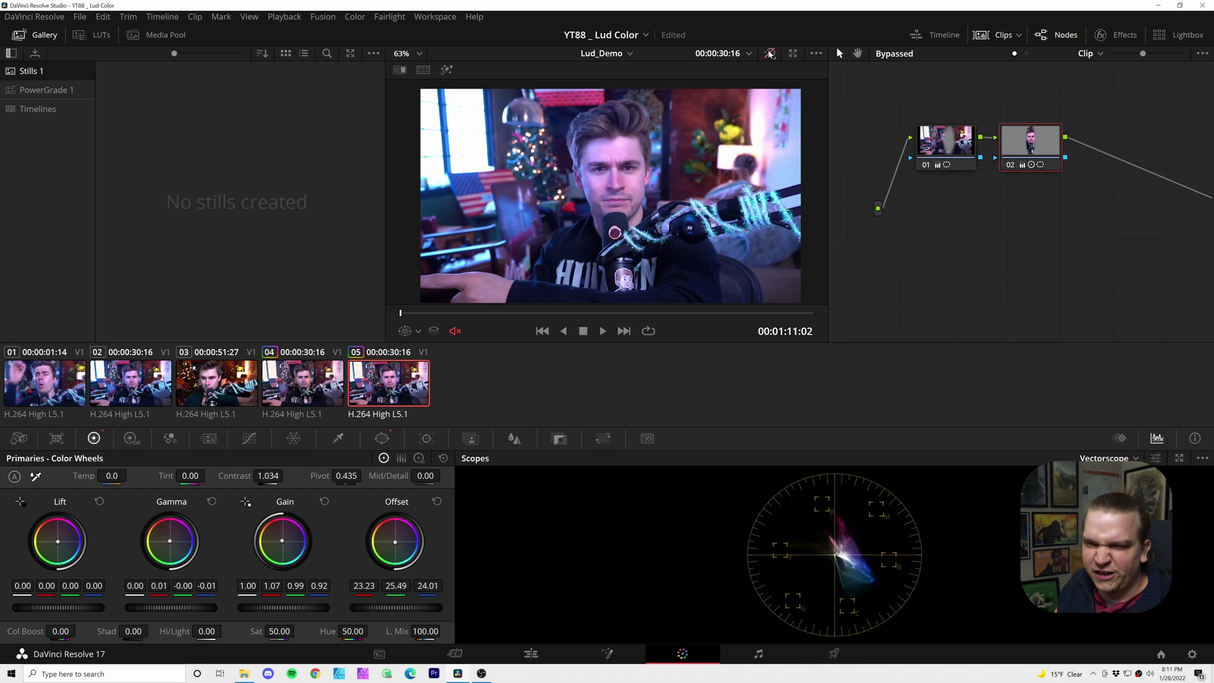
left_click(770, 54)
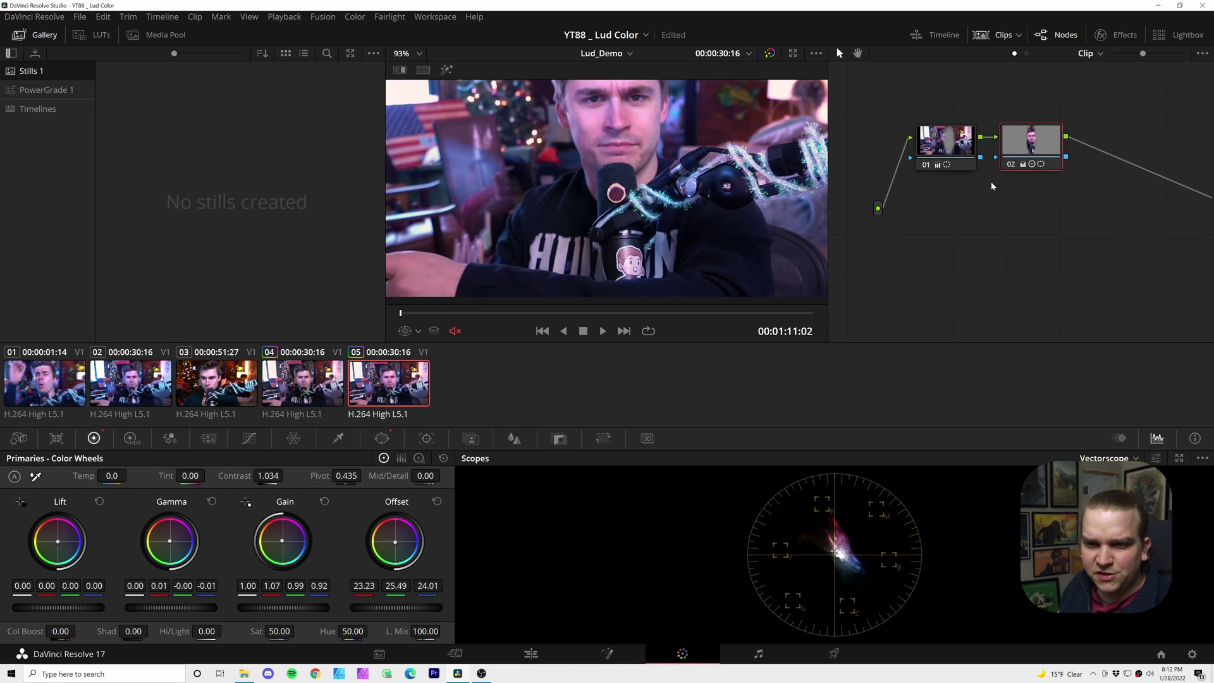
Step: White-balance node 02 by sampling the white outline of the cartoon sticker on the microphone
scroll(557, 283, "up", 5)
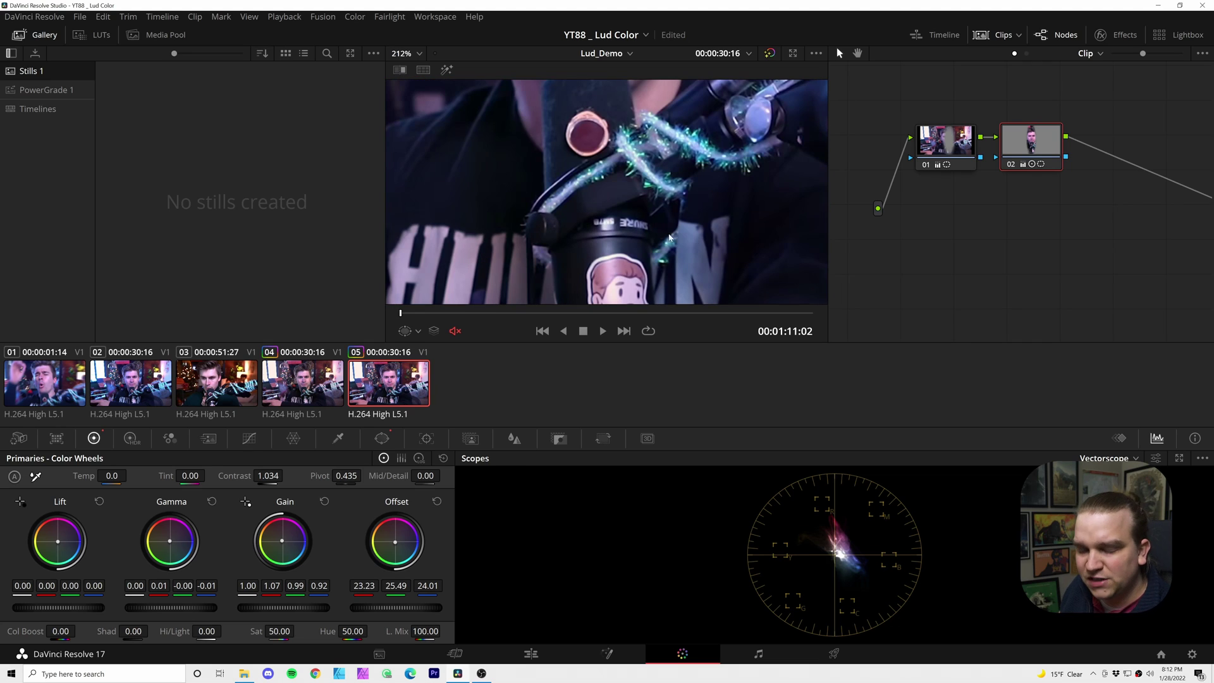
scroll(617, 259, "down", 6)
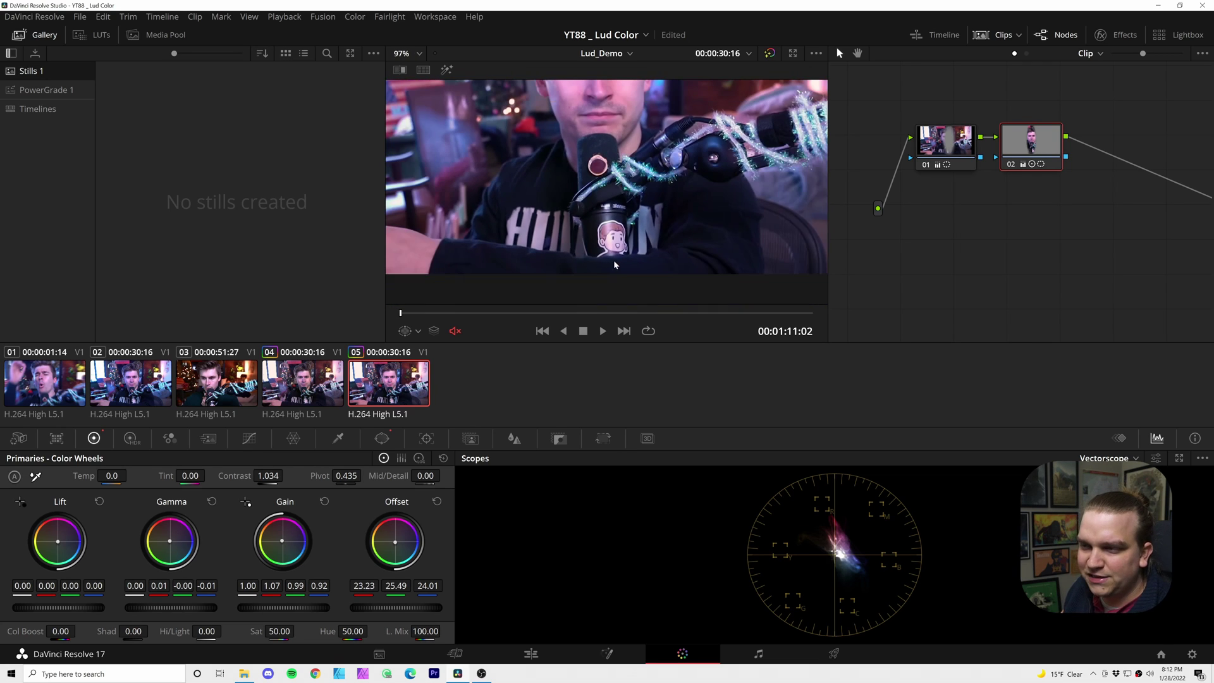
left_click_drag(629, 152, 623, 204)
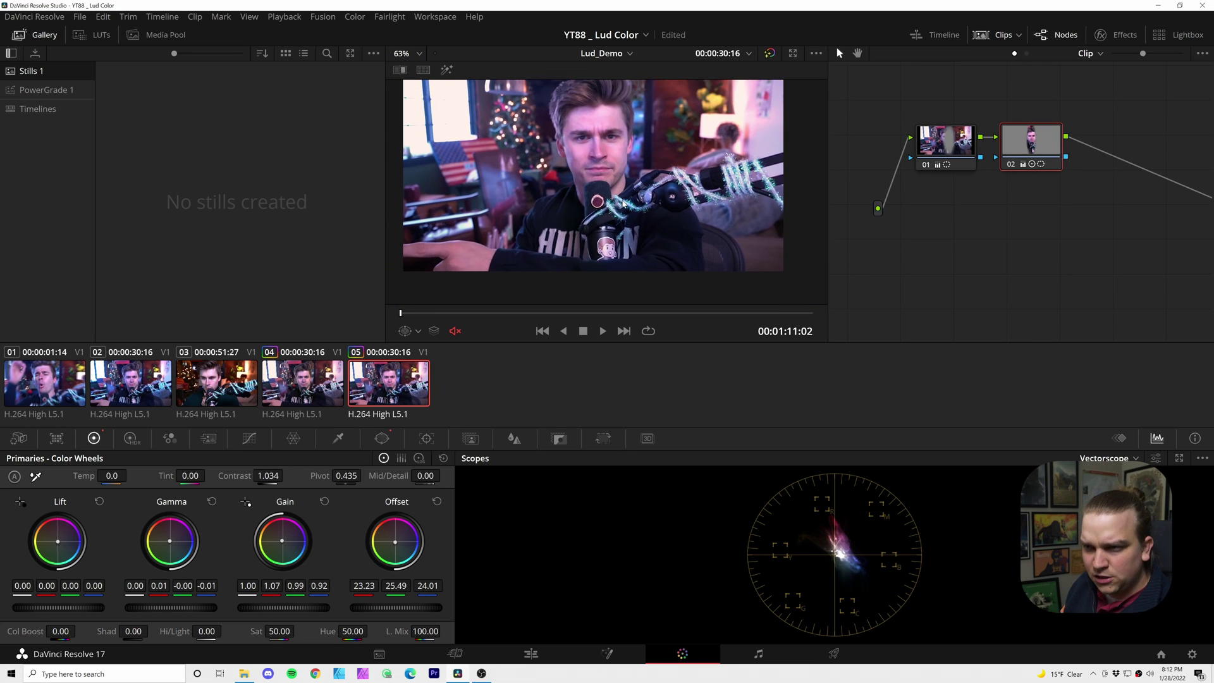
scroll(620, 232, "up", 4)
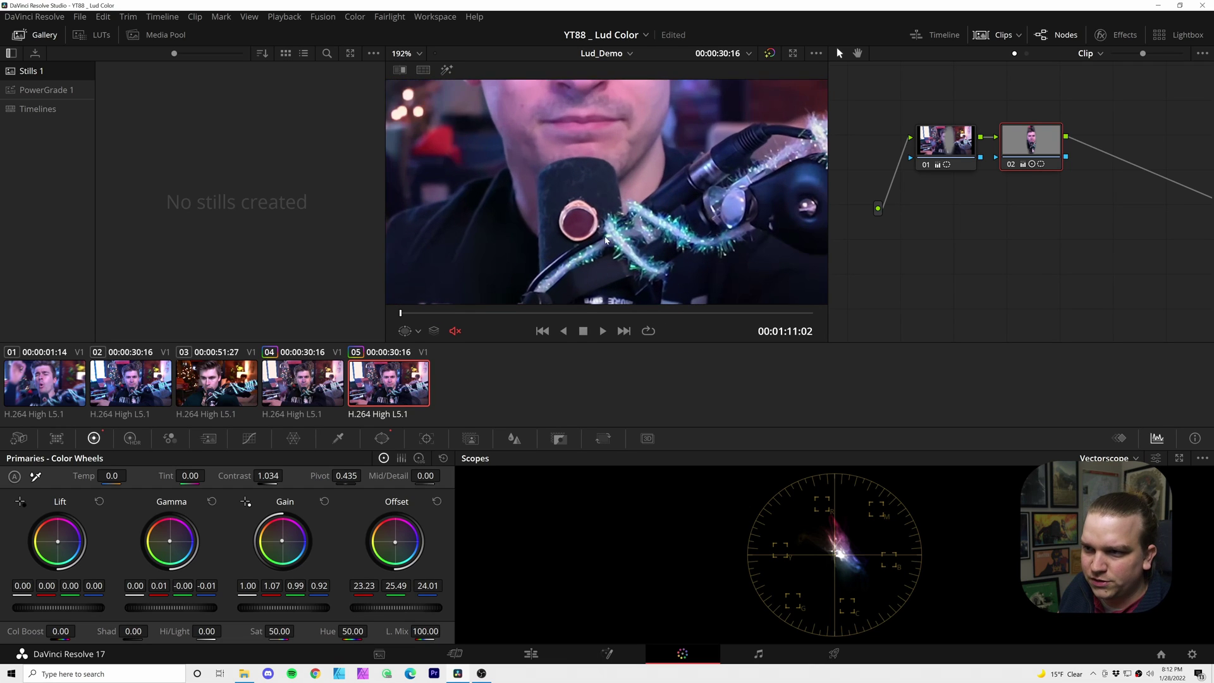
scroll(601, 221, "up", 2)
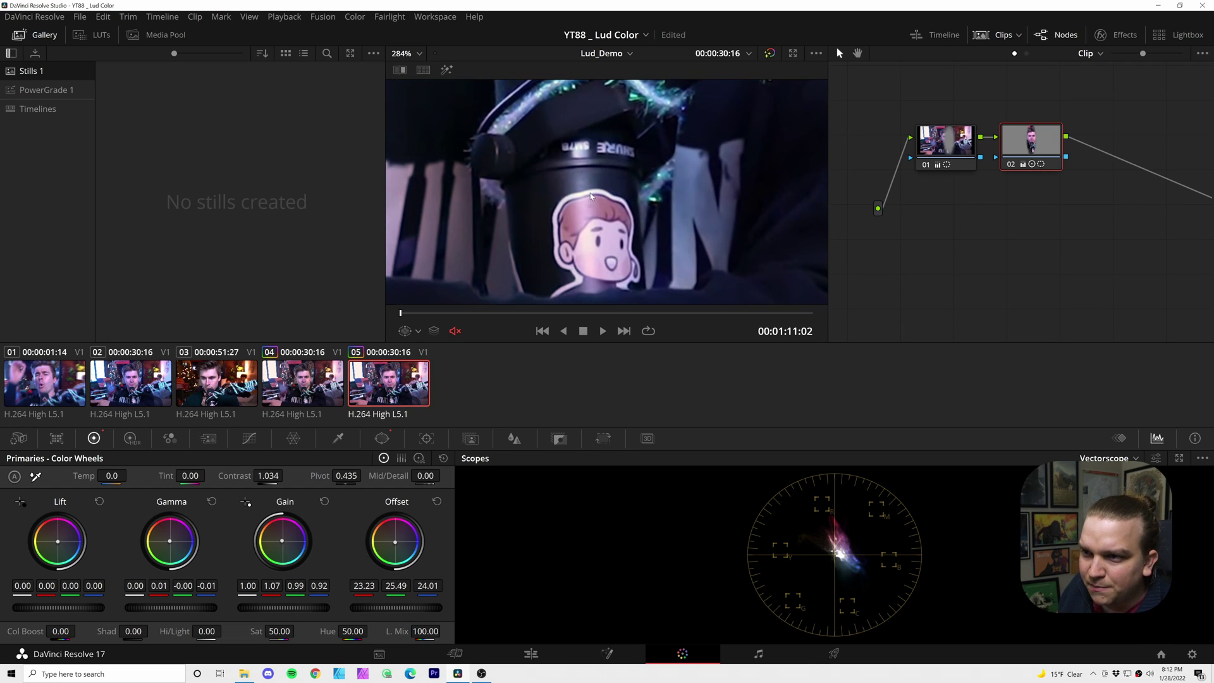
left_click(36, 478)
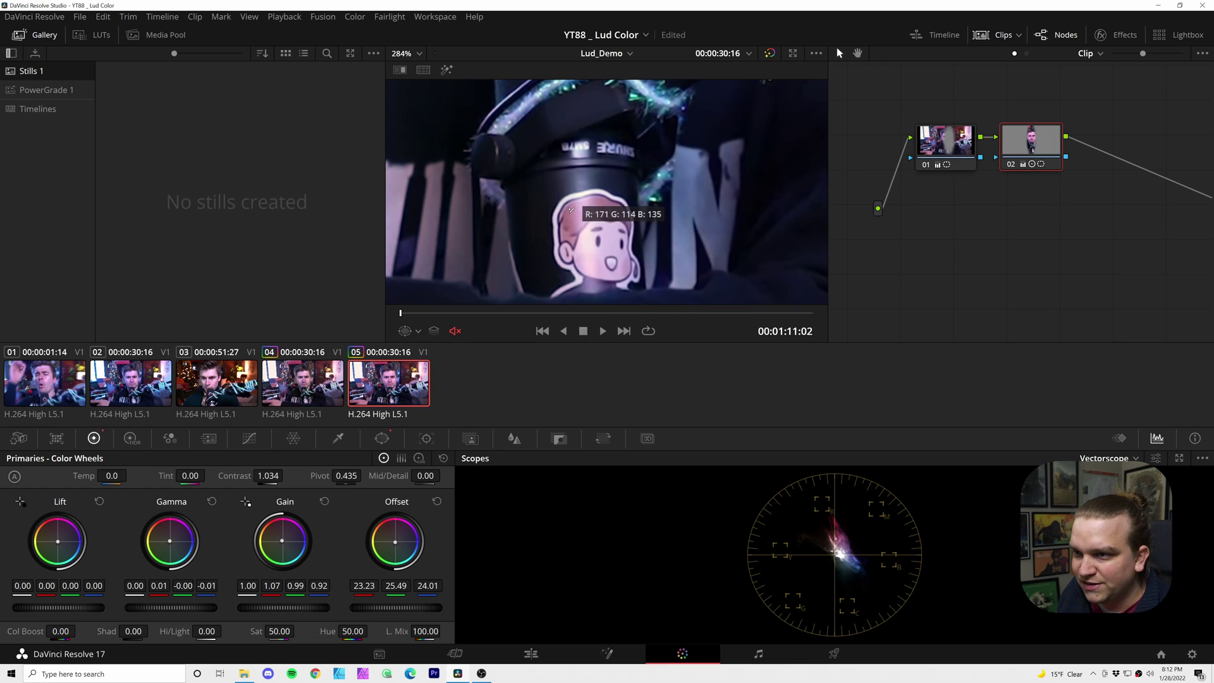
left_click(592, 188)
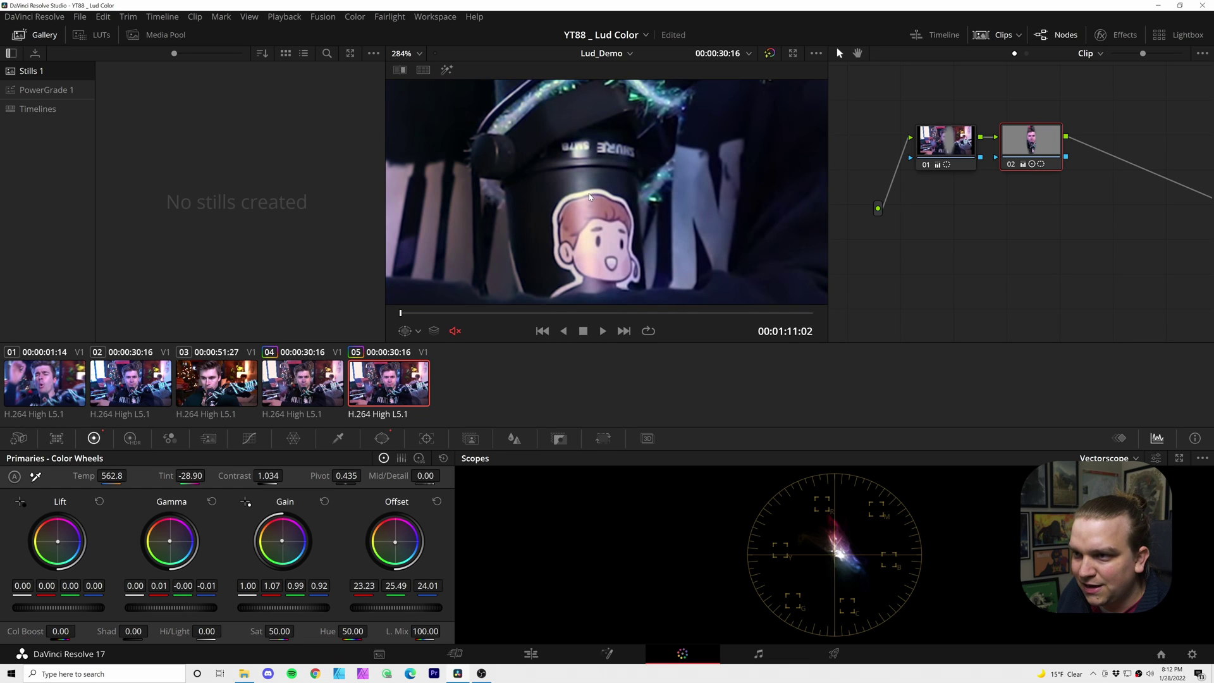
Step: Examine the whole frame at reduced viewer zoom to judge the face against the background
scroll(597, 187, "down", 8)
scroll(602, 184, "down", 2)
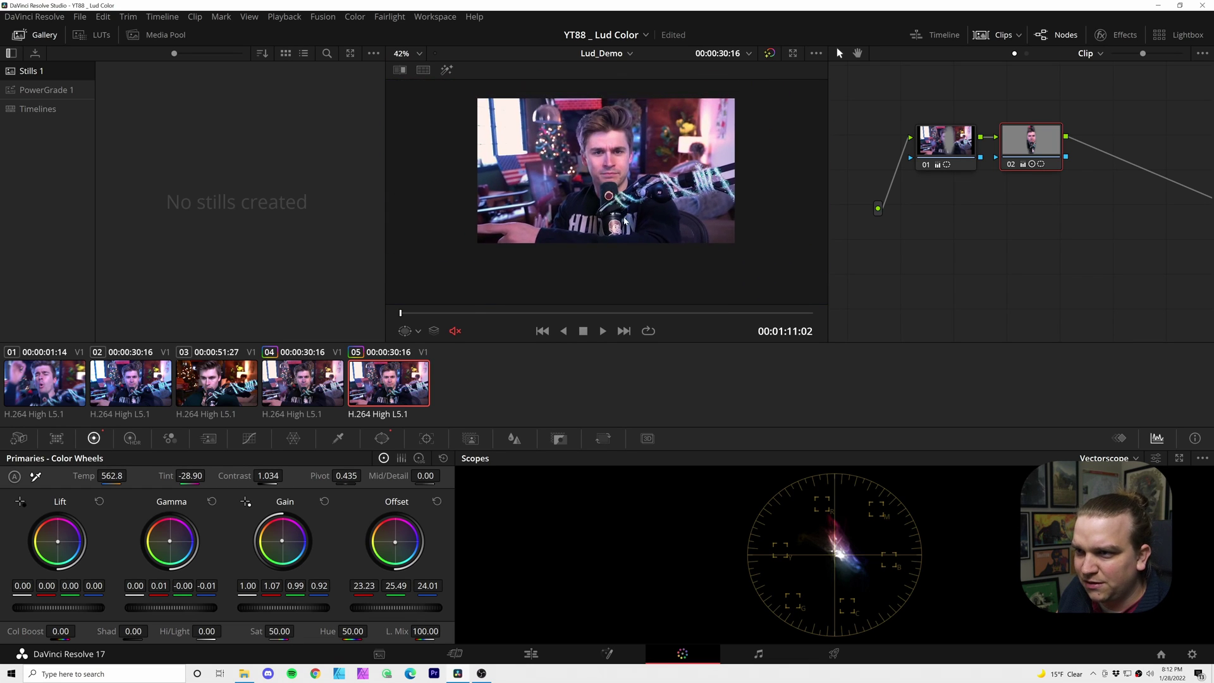
scroll(607, 180, "up", 2)
scroll(633, 174, "down", 3)
scroll(661, 168, "up", 3)
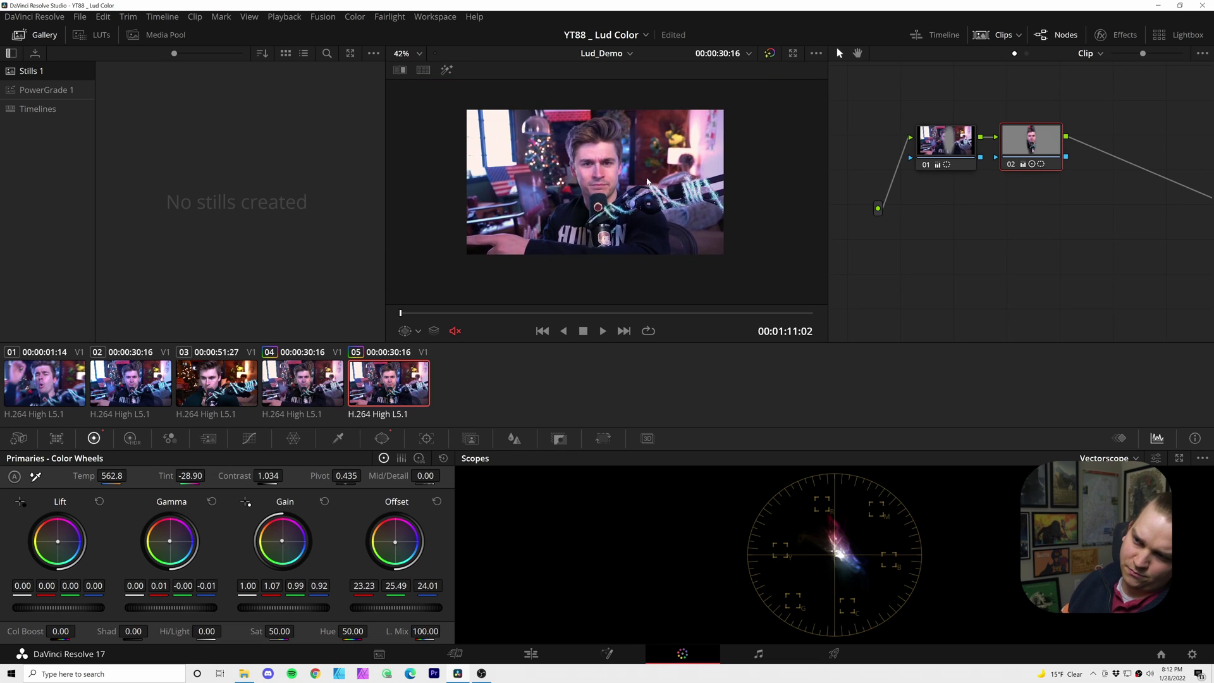
scroll(629, 190, "down", 2)
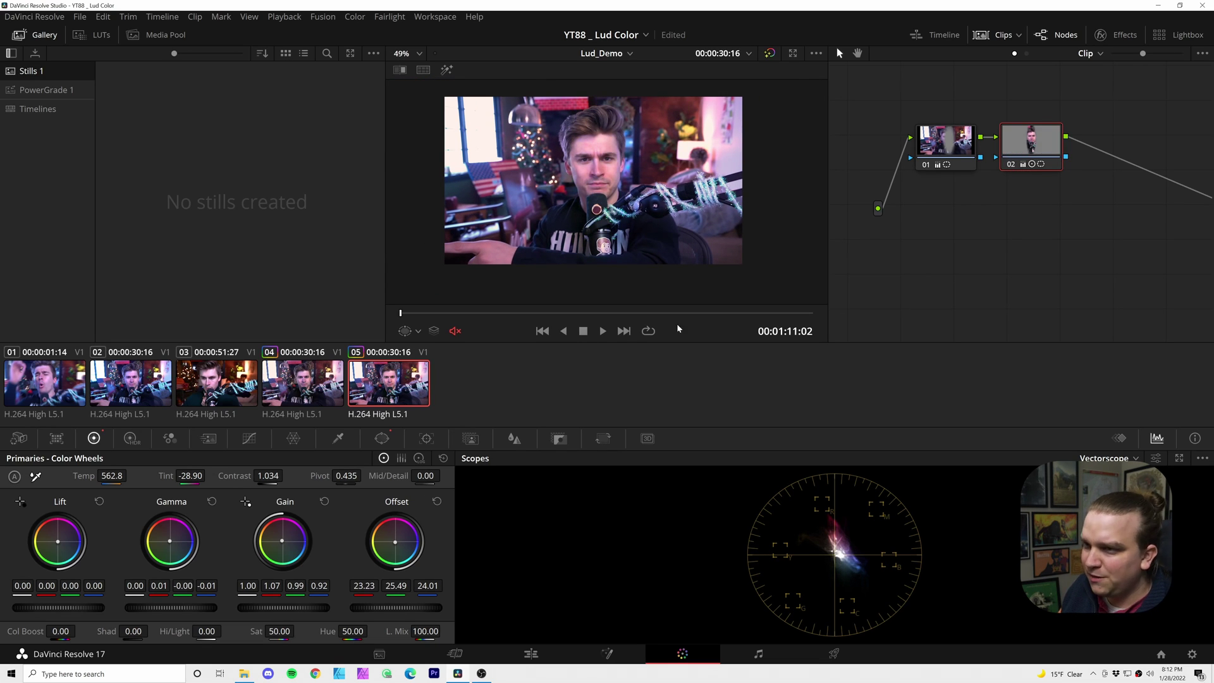
scroll(595, 247, "down", 7)
scroll(626, 218, "up", 7)
scroll(630, 216, "down", 4)
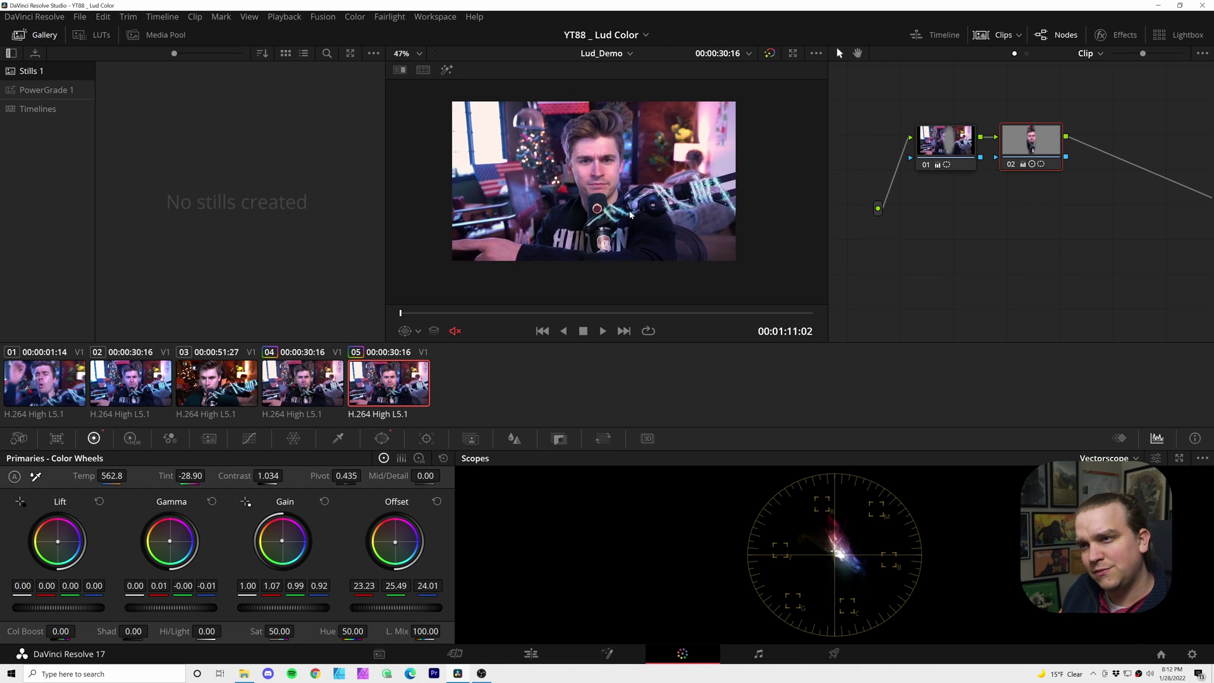